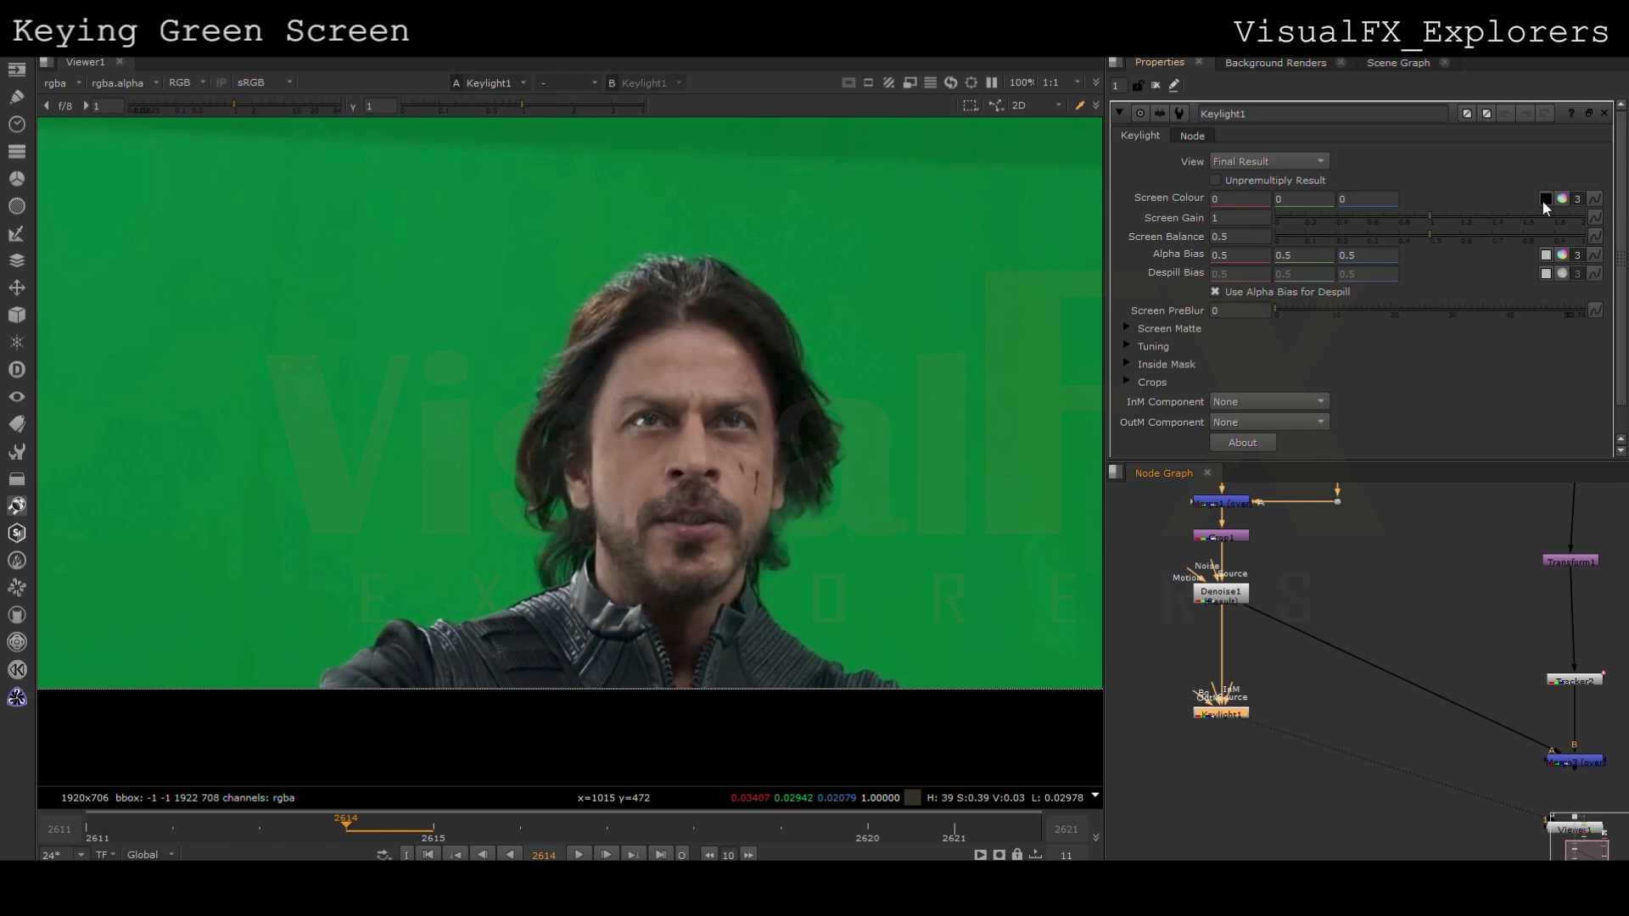
Step: Sample the green backdrop as Keylight1's screen colour and refine the alpha matte with Clip Black 0.1 and Clip White 0.725
left_click(925, 350, "ctrl")
key("a")
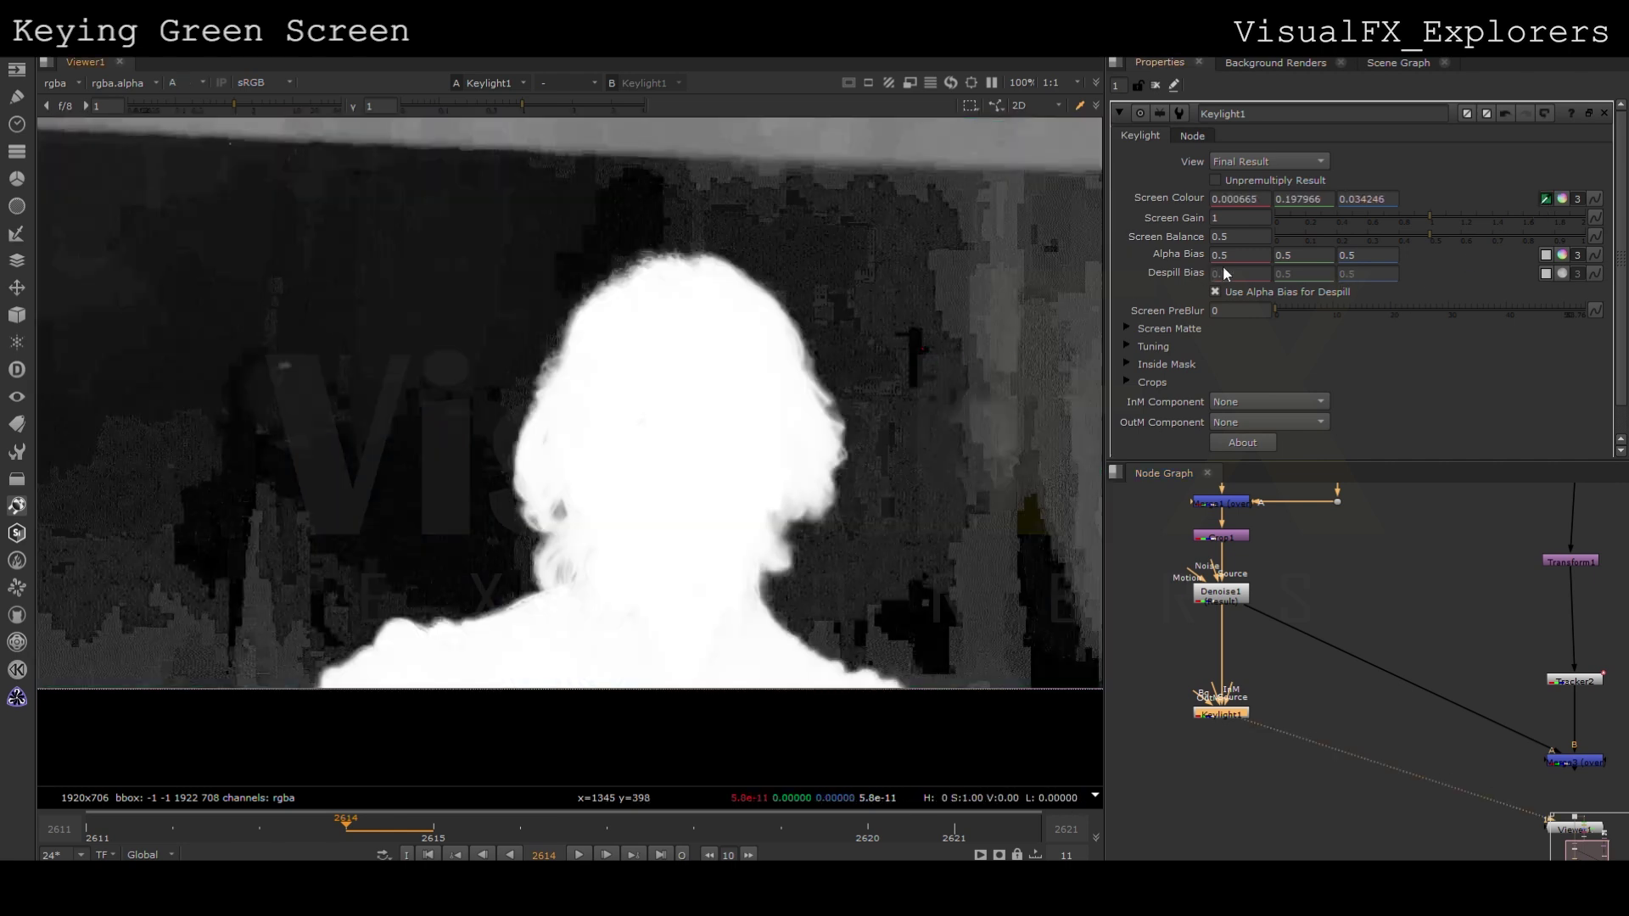
left_click(1128, 328)
left_click_drag(1311, 349, 1320, 344)
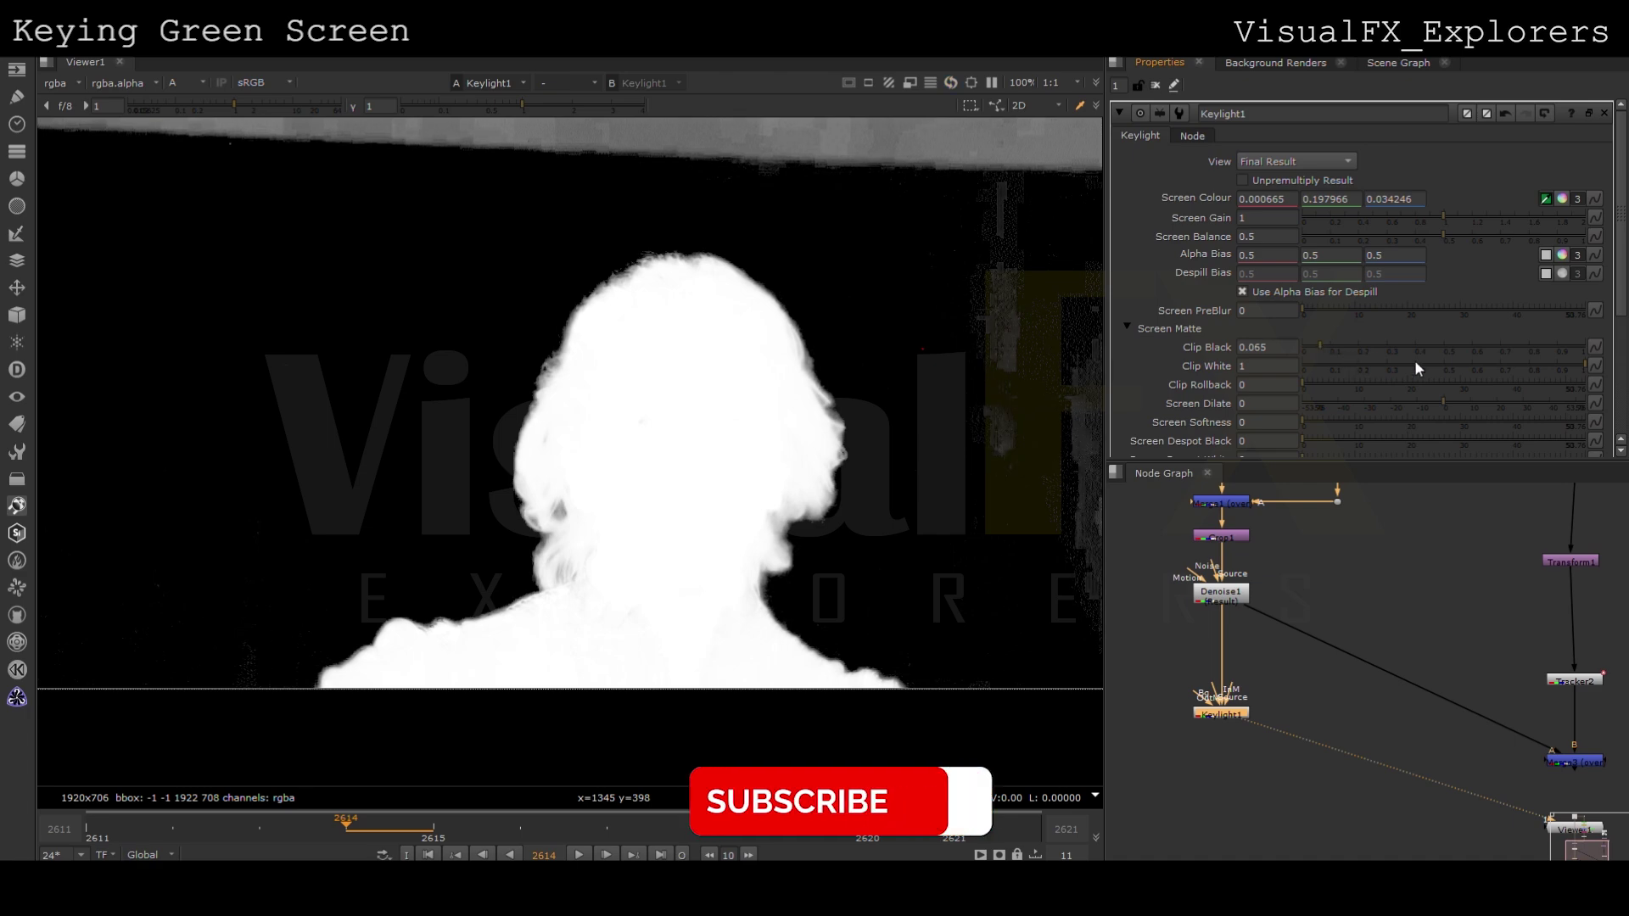
left_click_drag(1546, 366, 1507, 364)
left_click_drag(1321, 346, 1331, 344)
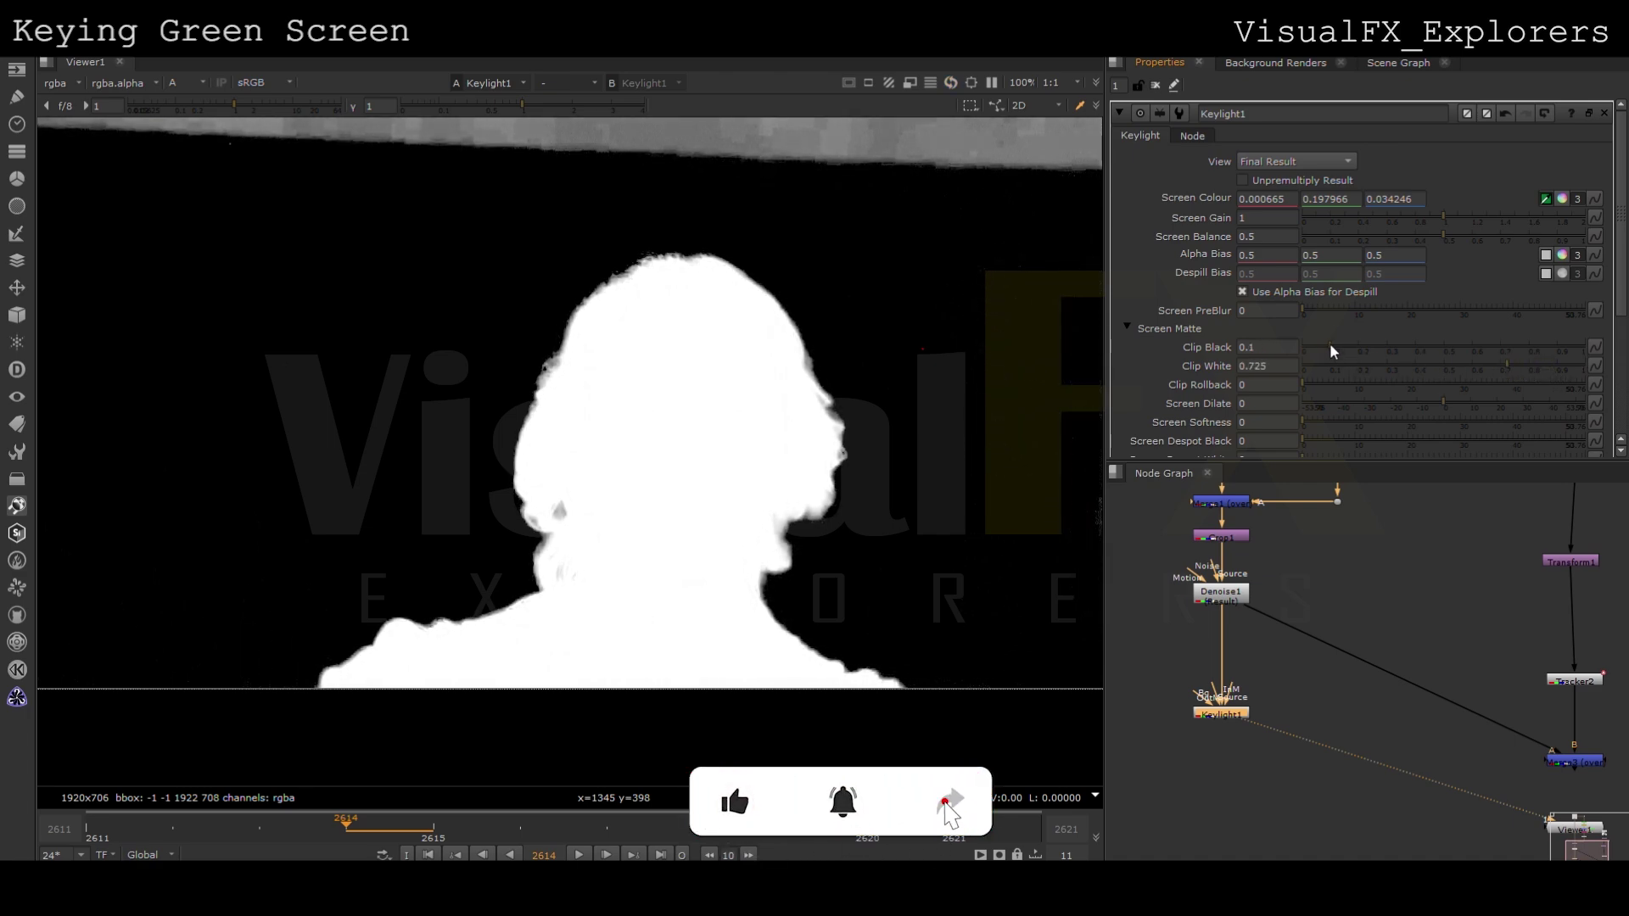
Step: View Merge3 in full colour and reroute its A input from Denoise1 to Keylight1
left_click(1557, 761)
key("1")
left_click_drag(1269, 619, 1222, 714)
key("a")
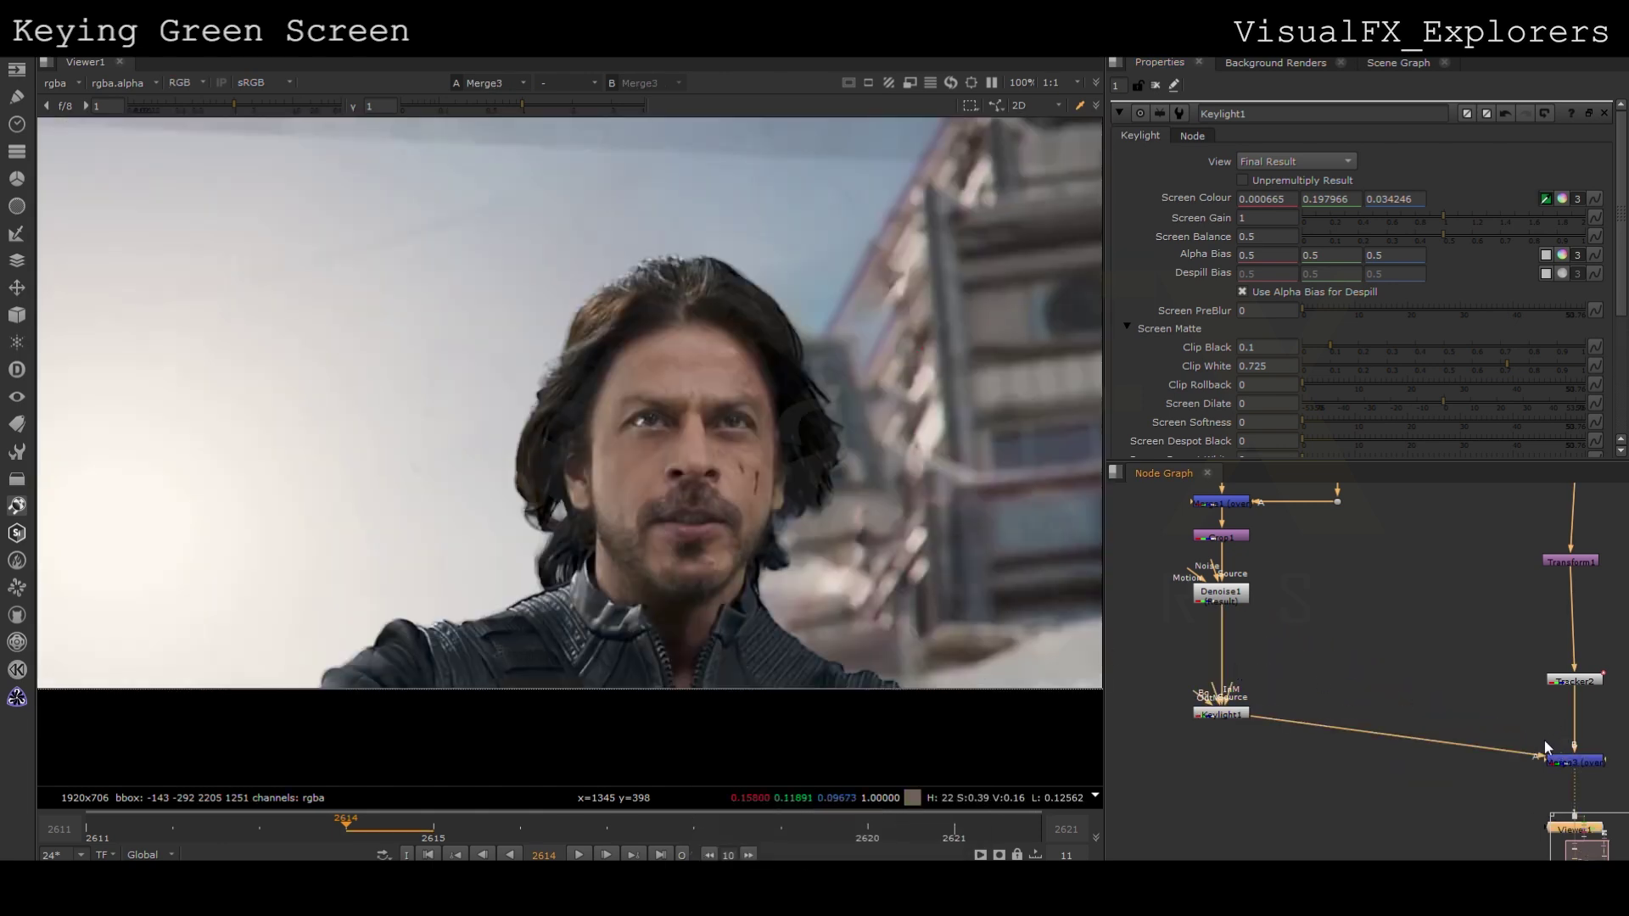
Step: Play the keyed composite over the background and scrub back to frame 2613 to check the edges
left_click(579, 855)
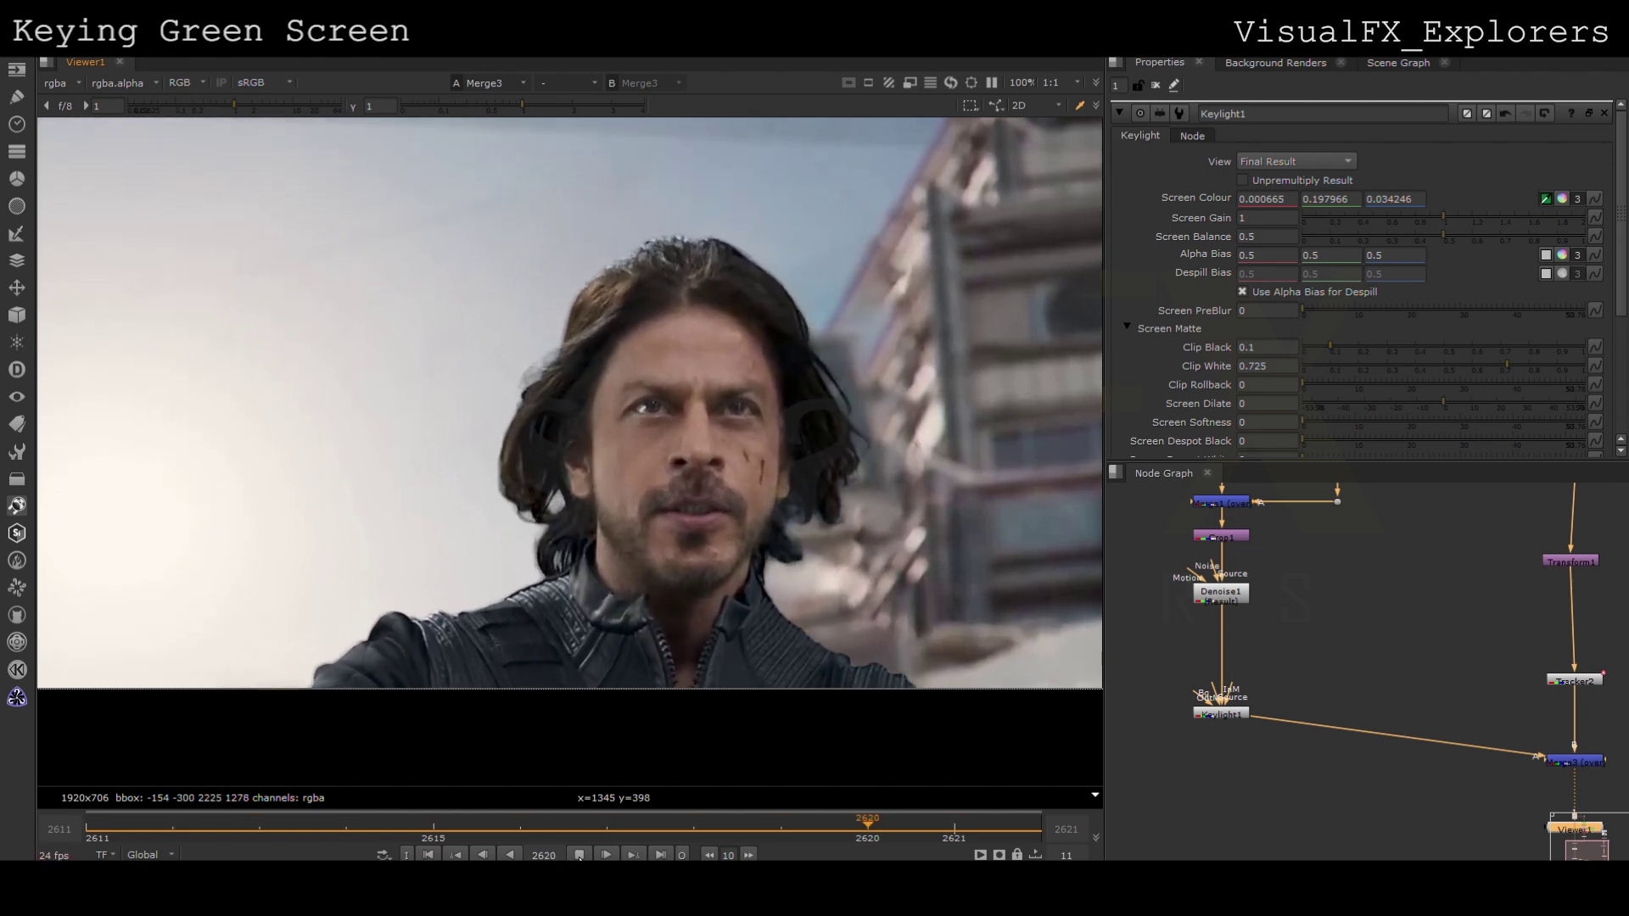
left_click(579, 854)
left_click(562, 833)
left_click_drag(562, 833, 275, 828)
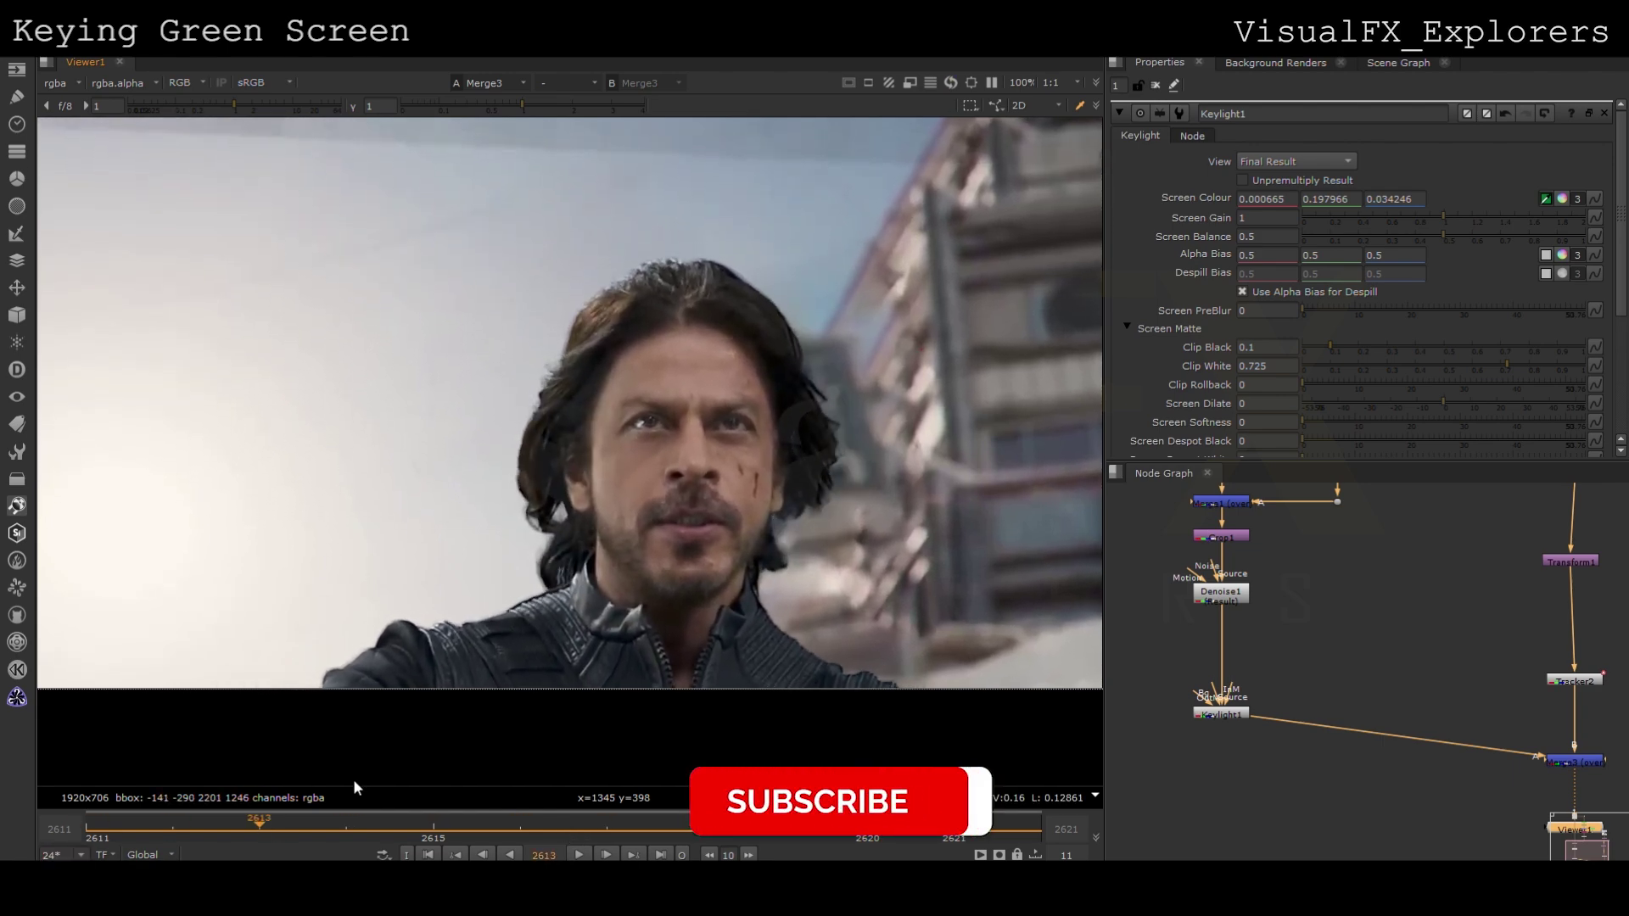
Step: Move Keylight1 up beneath Denoise1 and add a dot that squares off its connection to Merge3
scroll(643, 534, "down", 3)
left_click_drag(1224, 714, 1224, 658)
left_click_drag(1388, 709, 1222, 764, "ctrl")
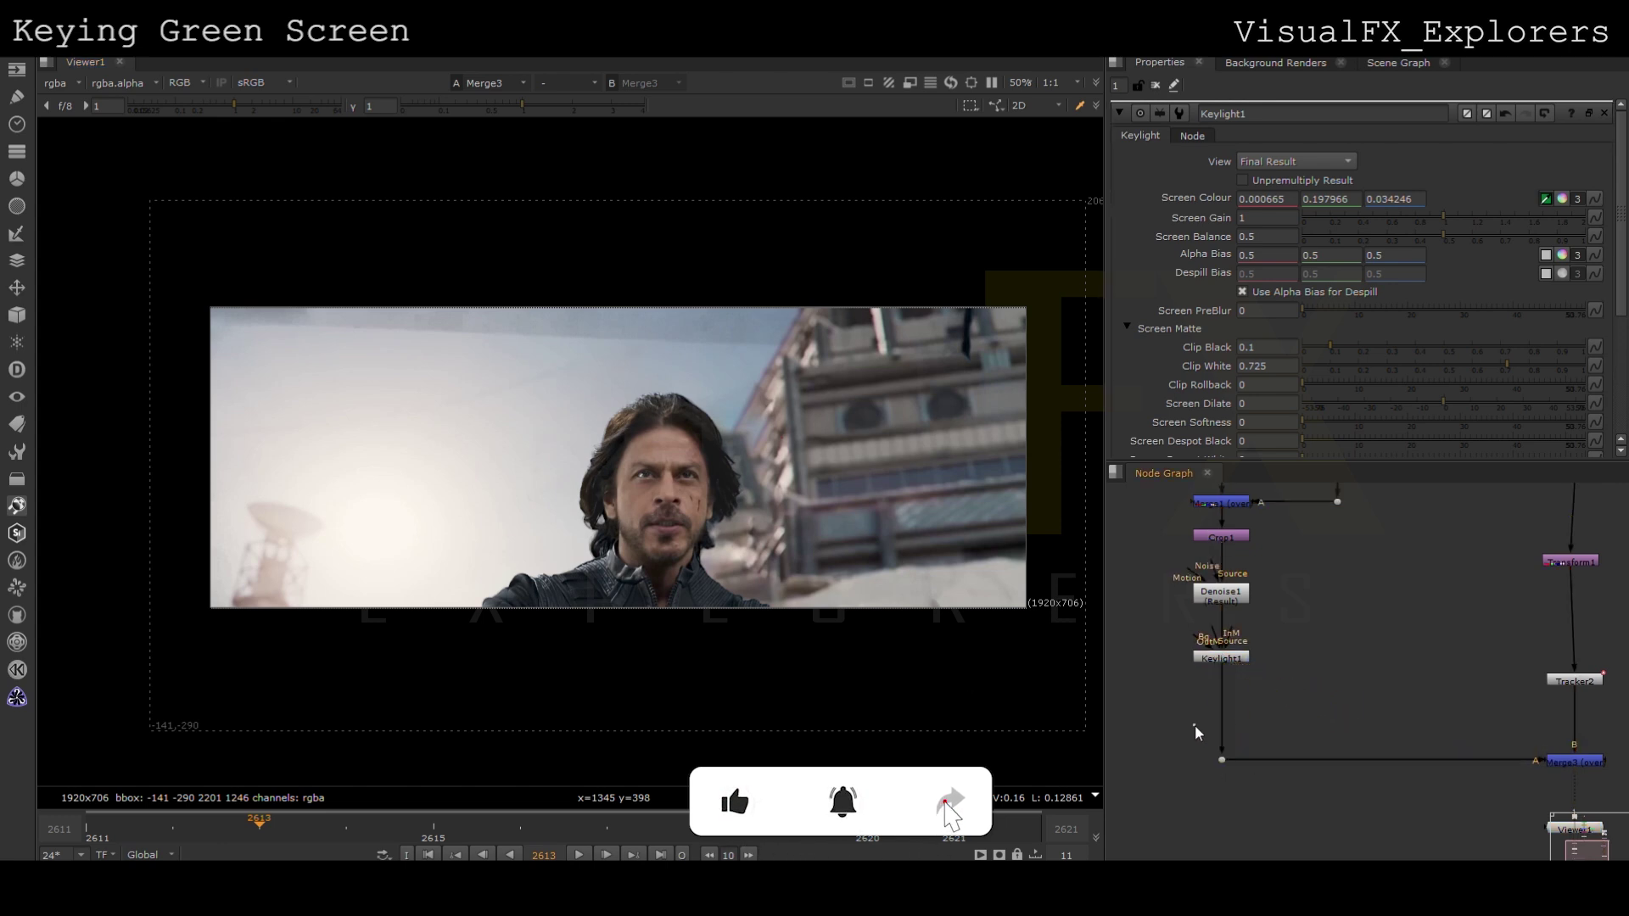
Step: Insert a Merge node between Keylight1 and the dot, and add a Roto node feeding its A input
key("m")
key("o")
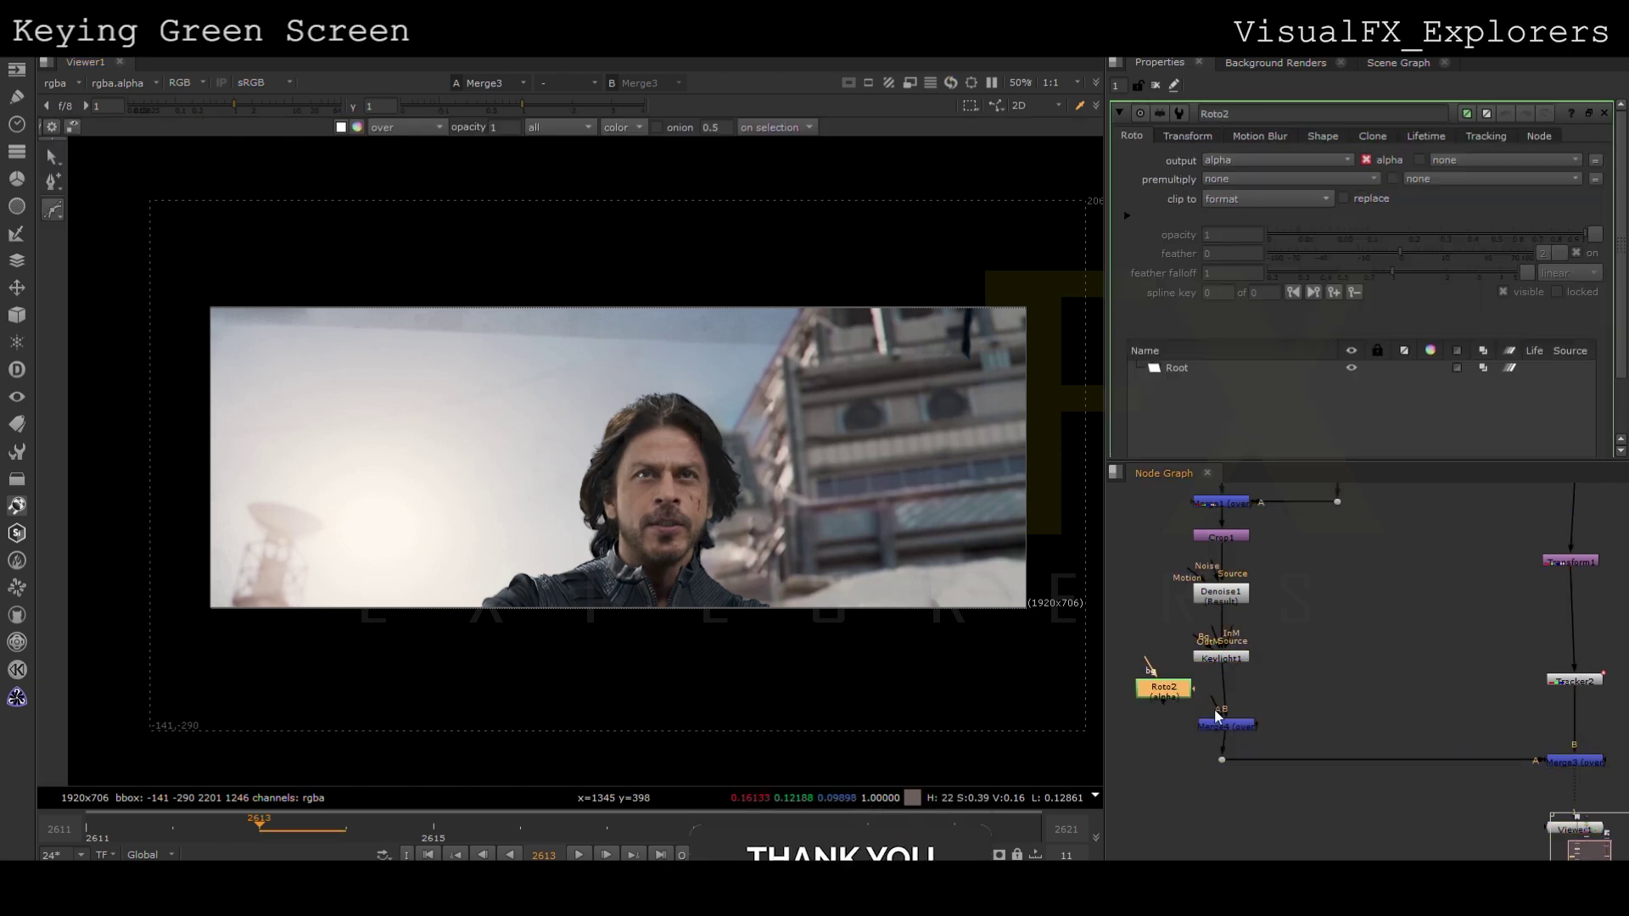
left_click_drag(1216, 728, 1207, 726)
left_click(1165, 689)
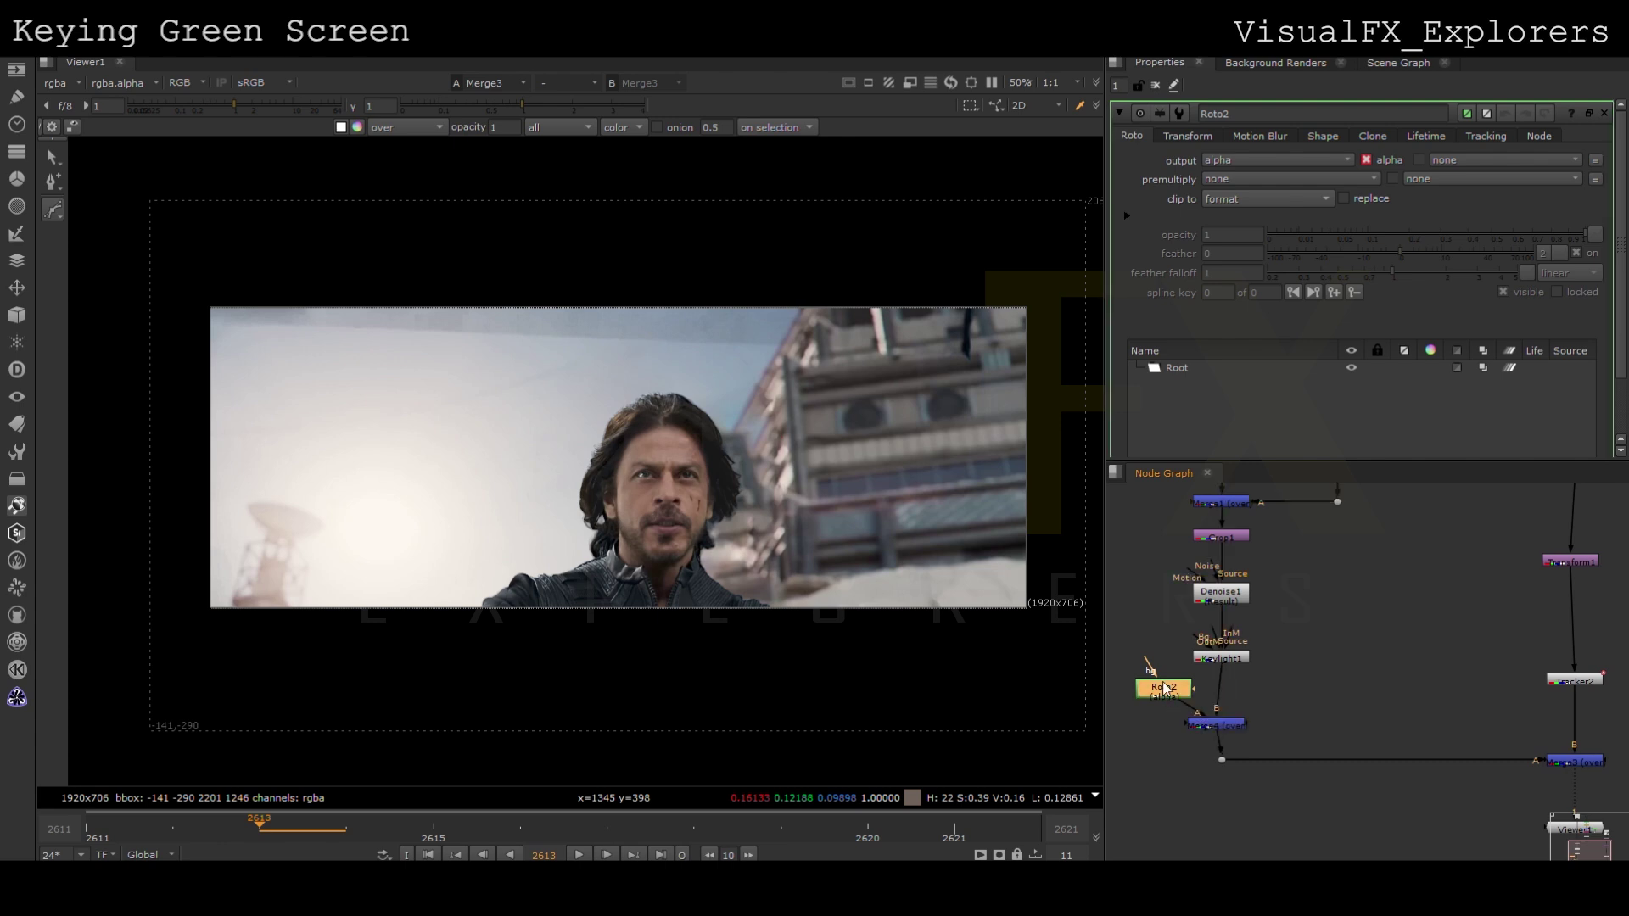
Step: Draw a closed Bezier roto shape loosely around the man's head and shoulders, extending below the frame
left_click_drag(593, 383, 520, 482)
left_click_drag(464, 542, 438, 569)
left_click_drag(432, 635, 495, 652)
left_click(838, 650)
left_click(850, 572)
left_click(798, 454)
left_click(726, 374)
left_click(593, 385)
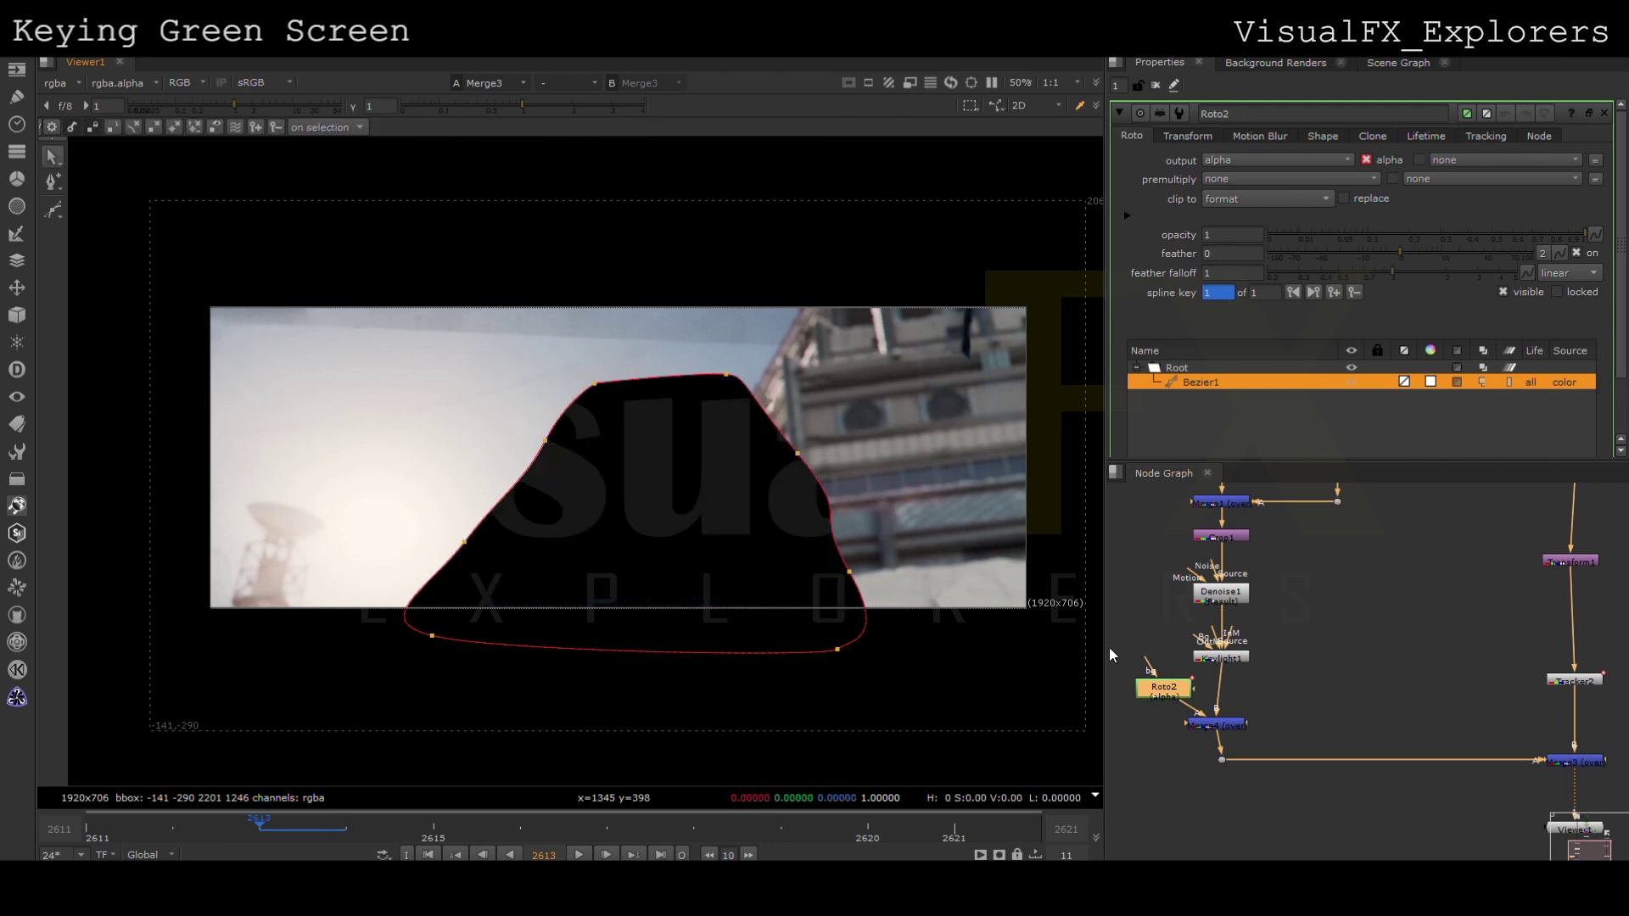
Step: Set the Merge4 operation to mask so the roto shape limits the keyed foreground
left_click(1201, 726)
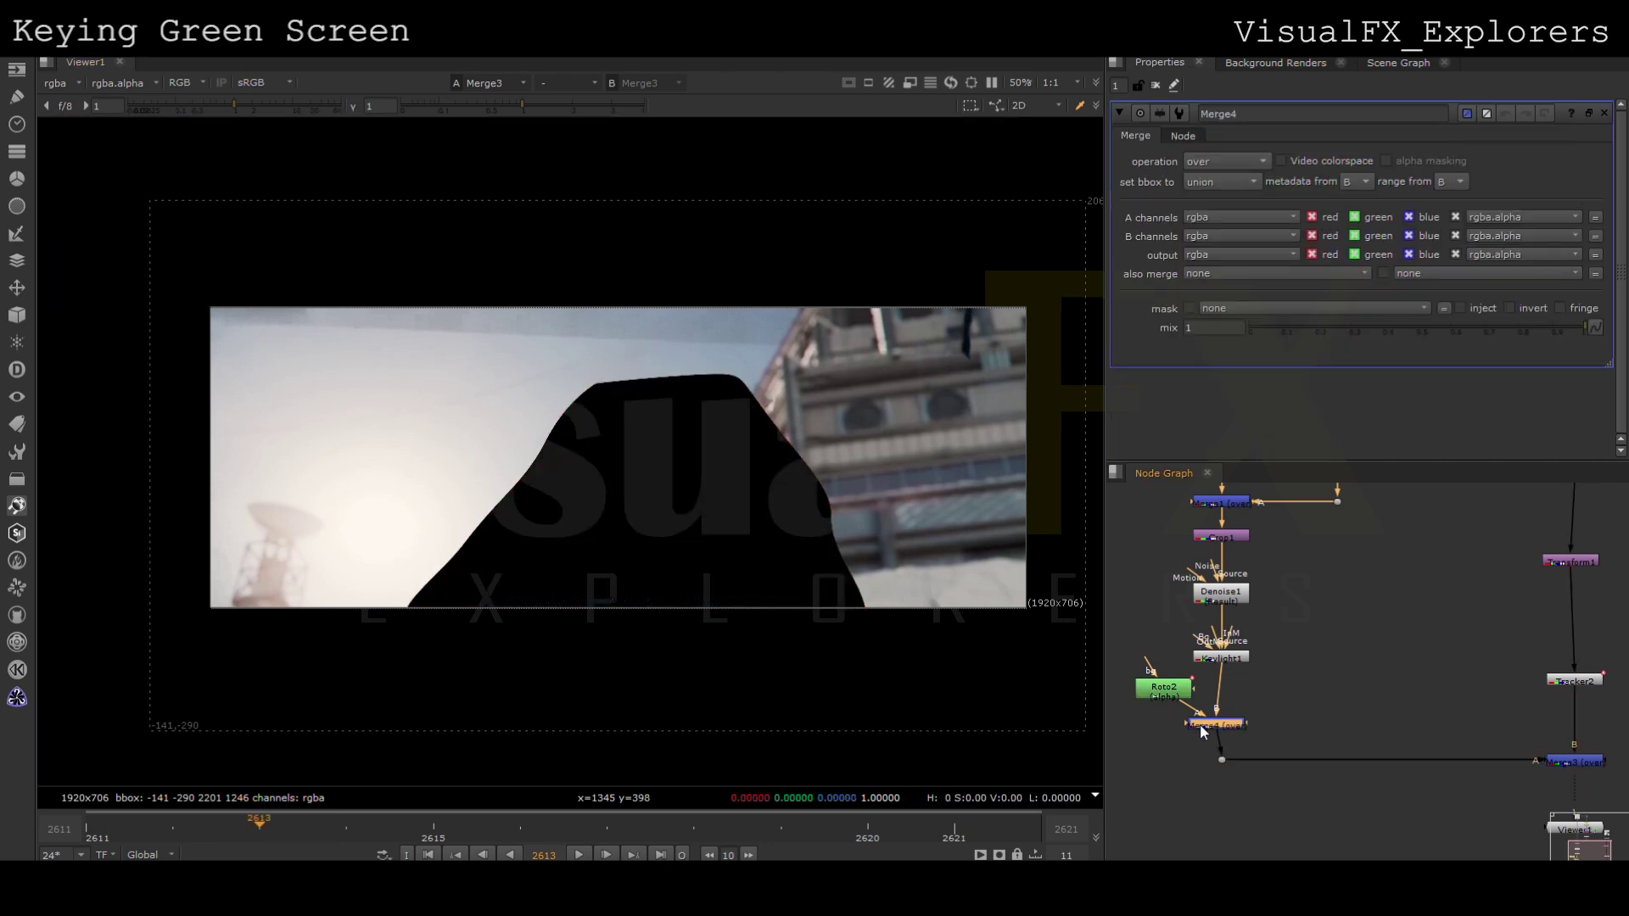
left_click(1226, 162)
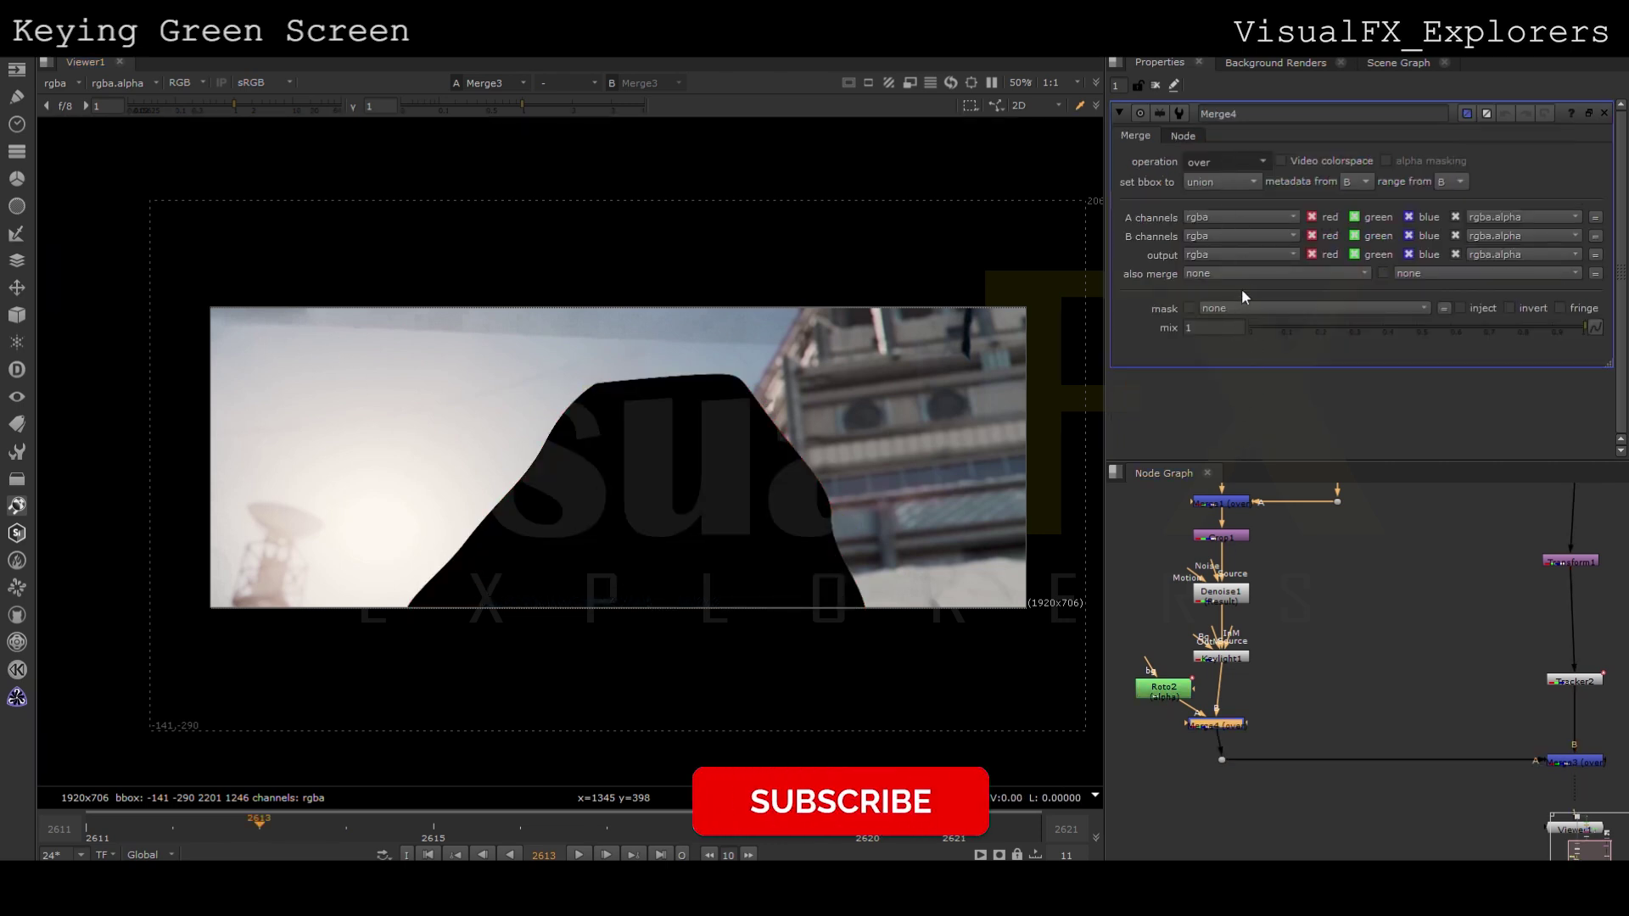
left_click(1240, 289)
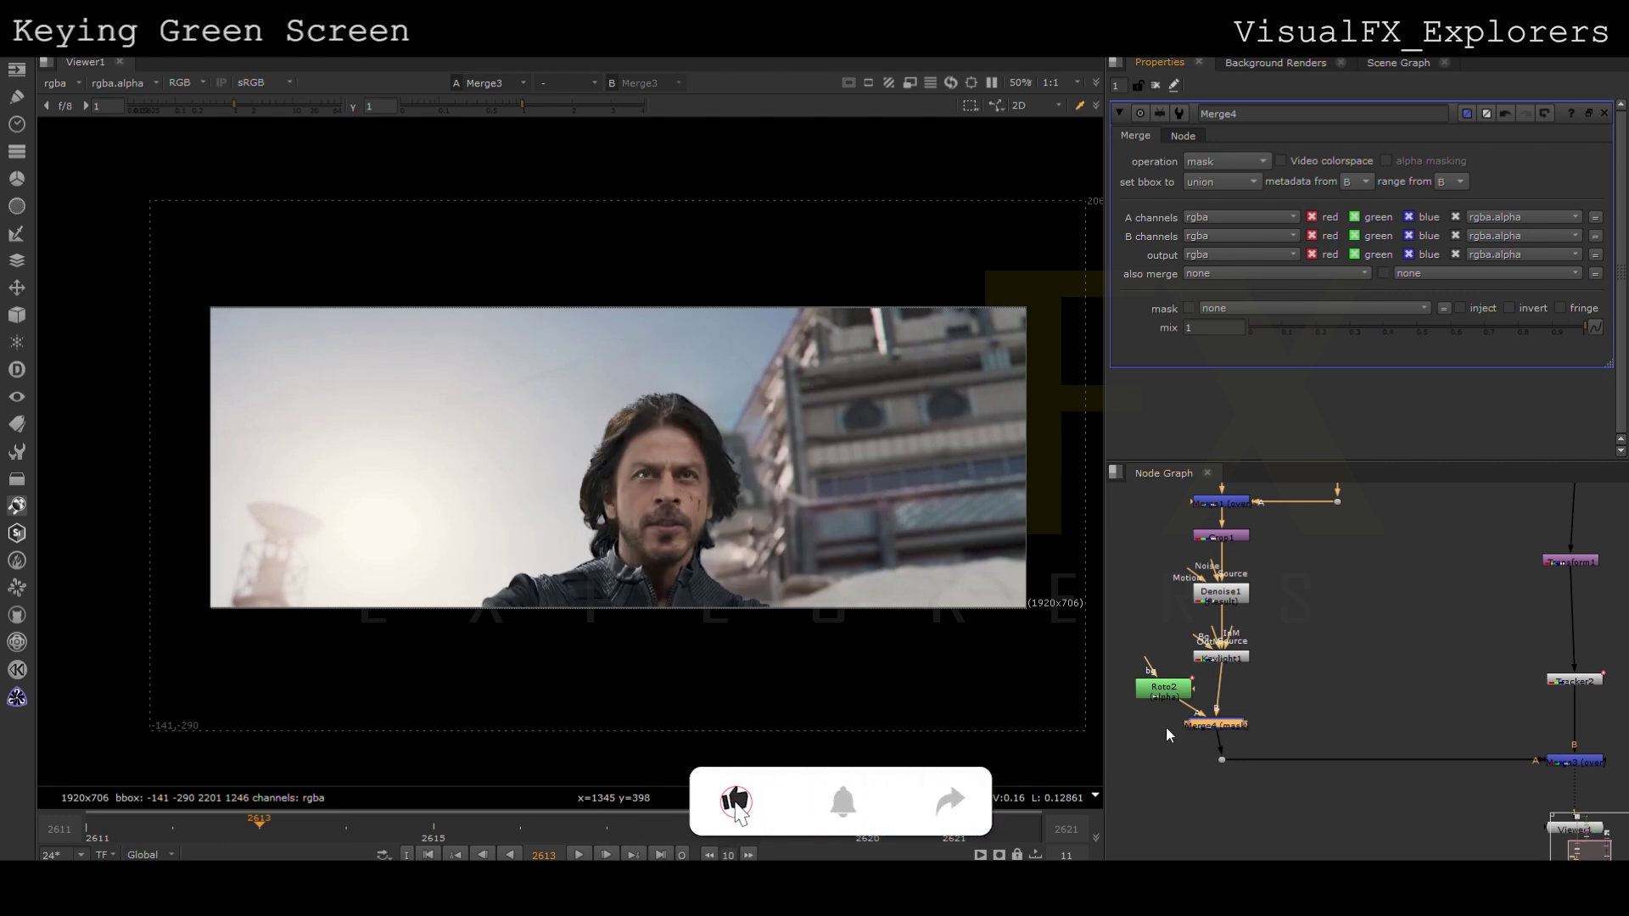
Step: Play back the masked composite and examine the hair and shoulder edges up close and in the full frame
left_click(580, 855)
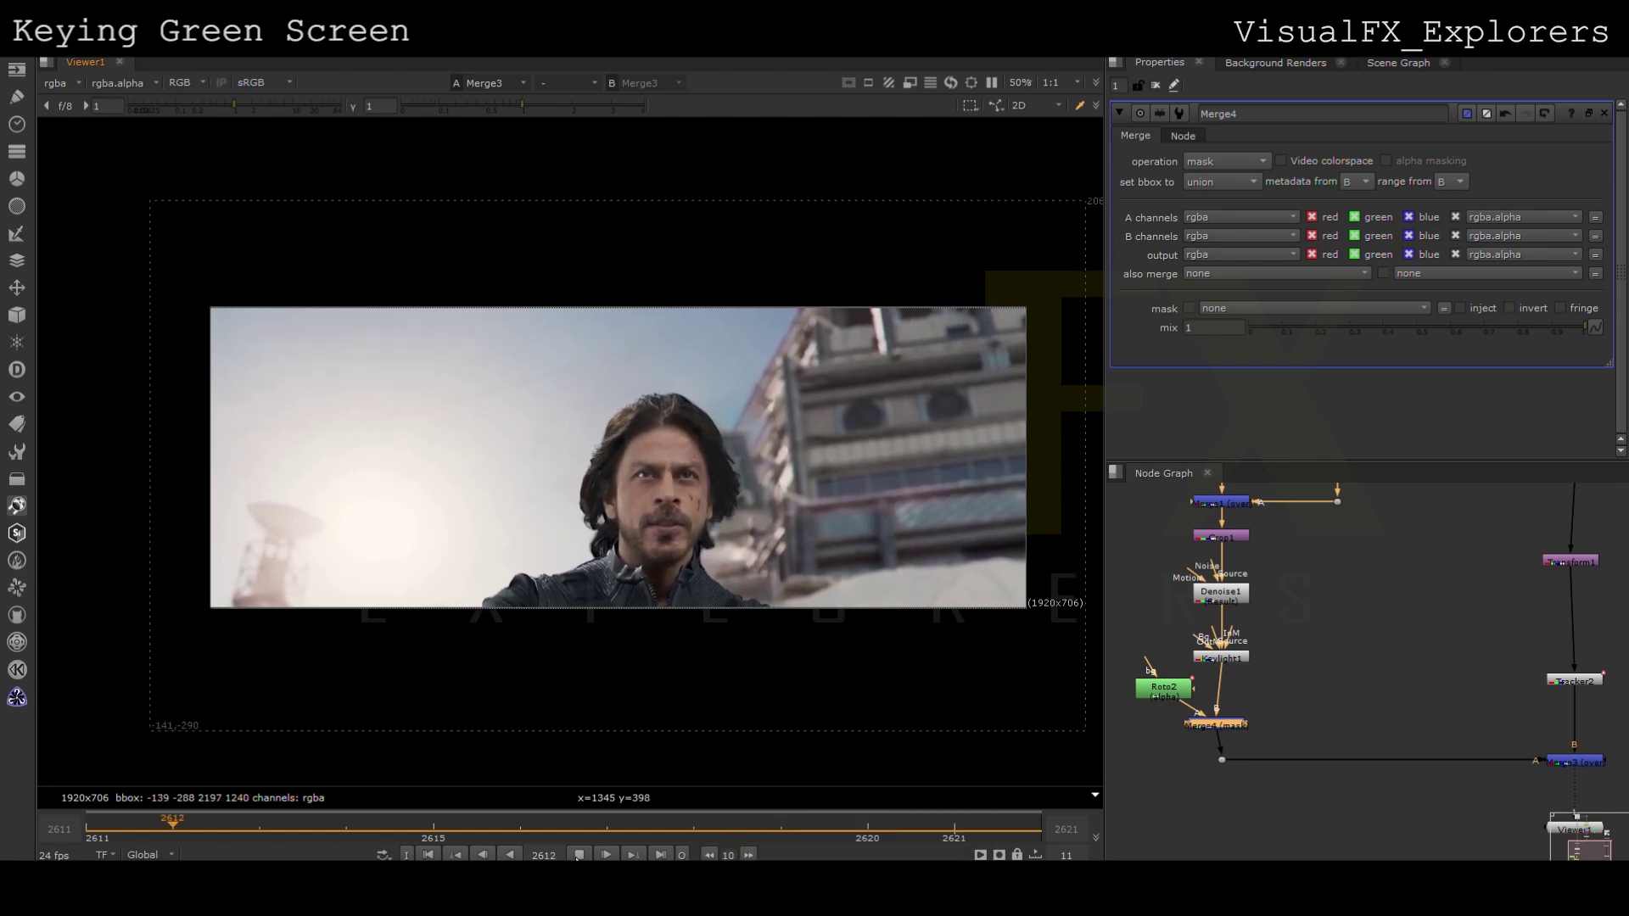
left_click(578, 855)
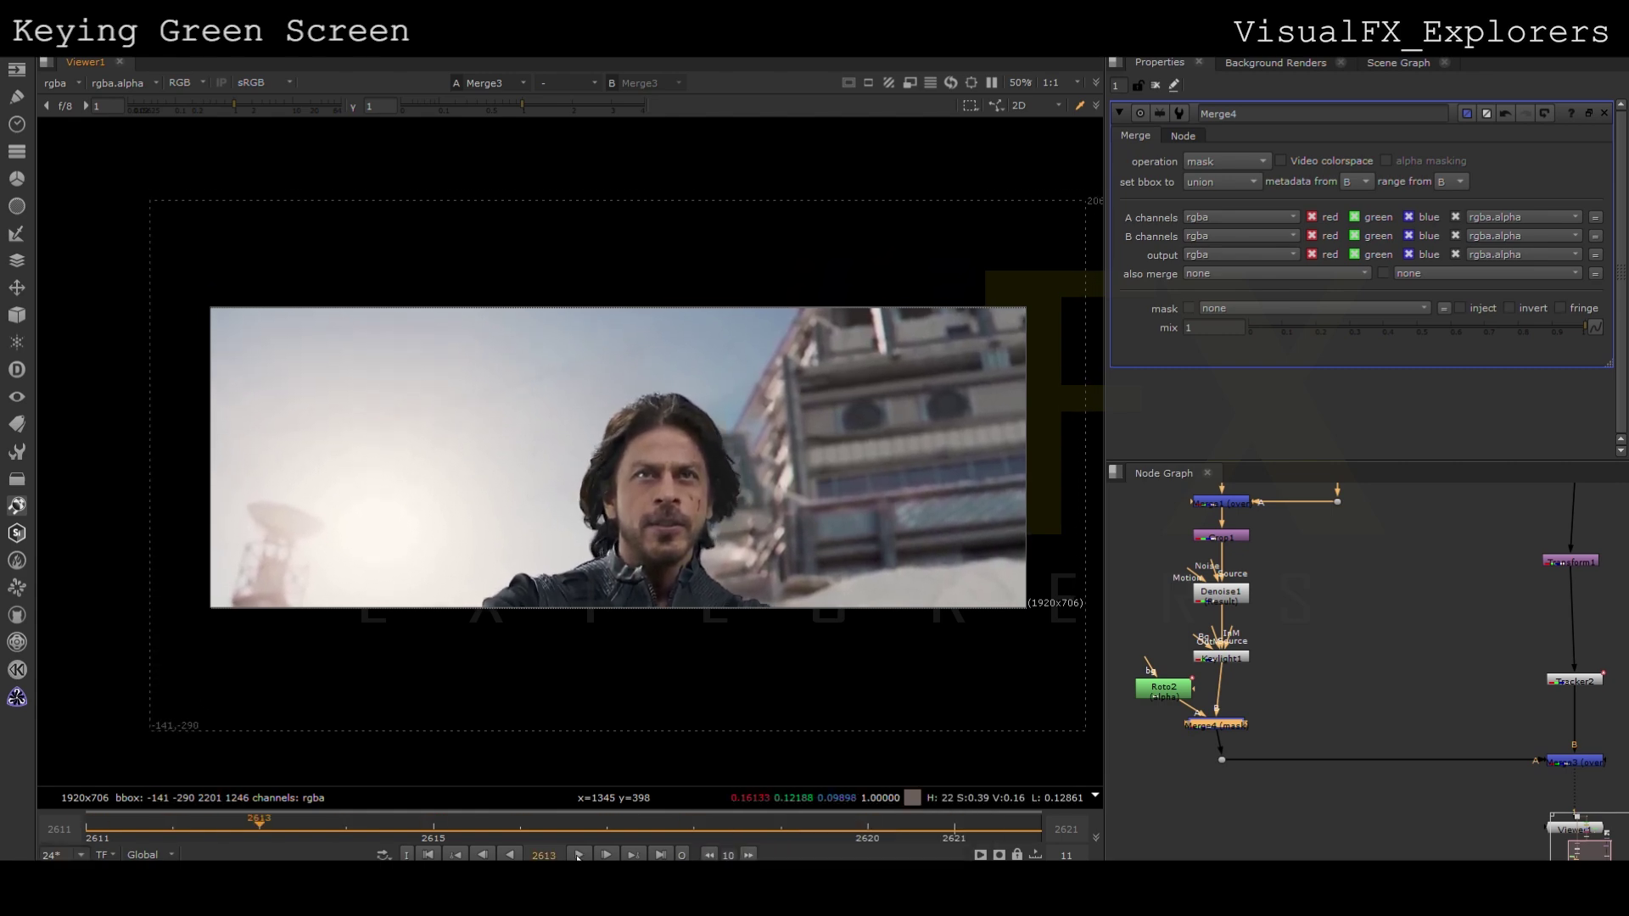
scroll(671, 630, "up", 6)
scroll(784, 551, "down", 3)
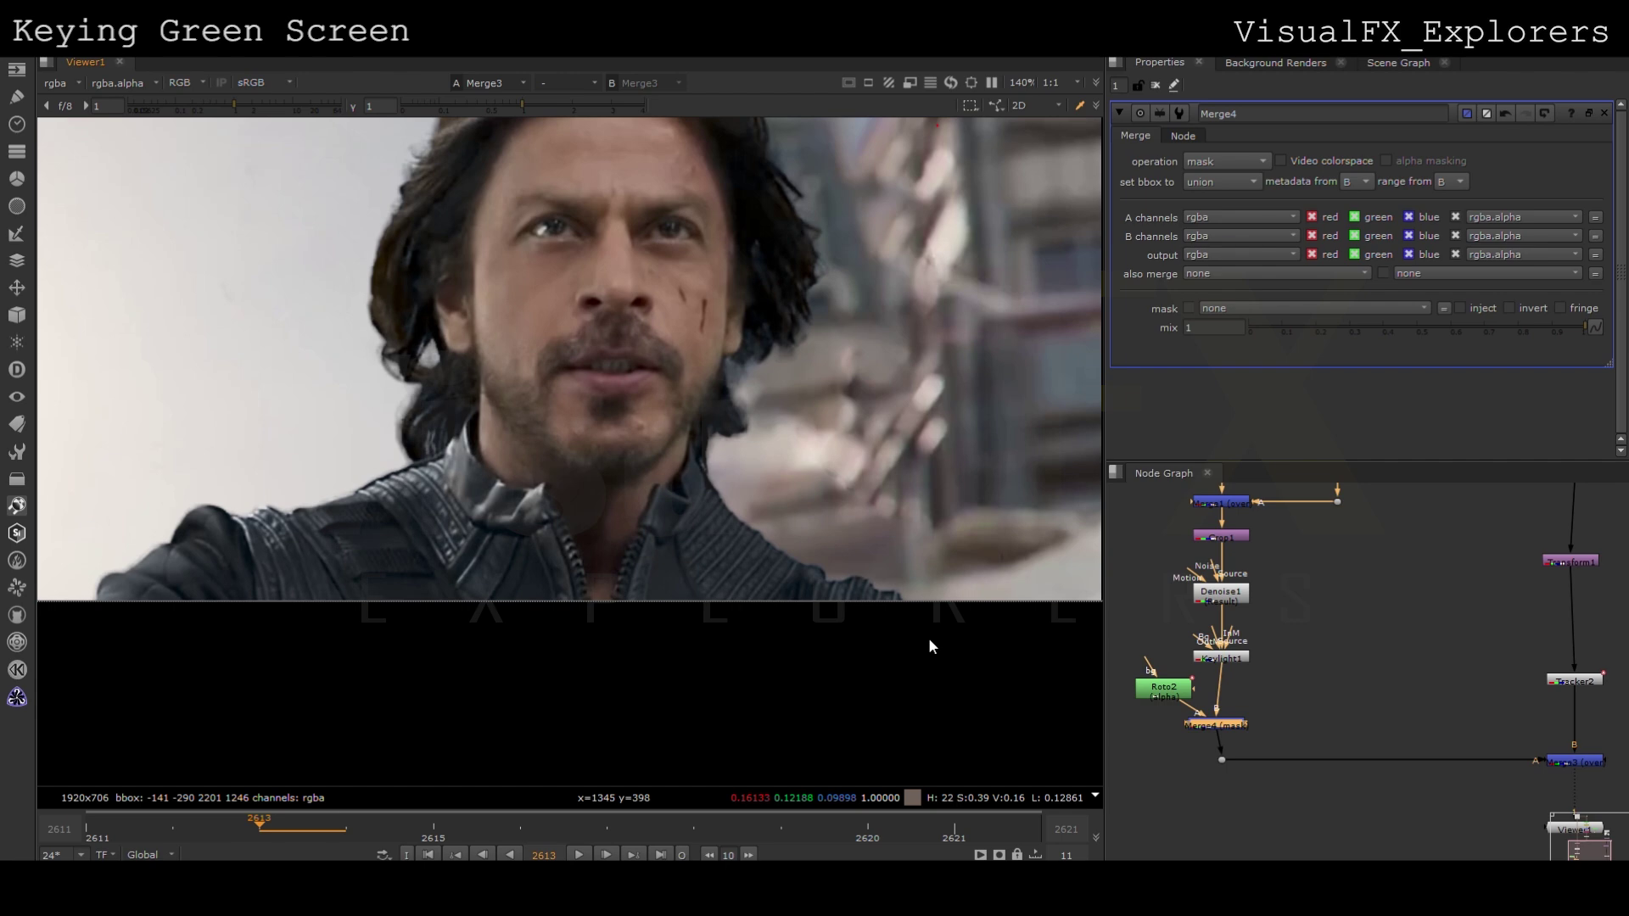
scroll(925, 638, "down", 3)
scroll(1275, 668, "down", 2)
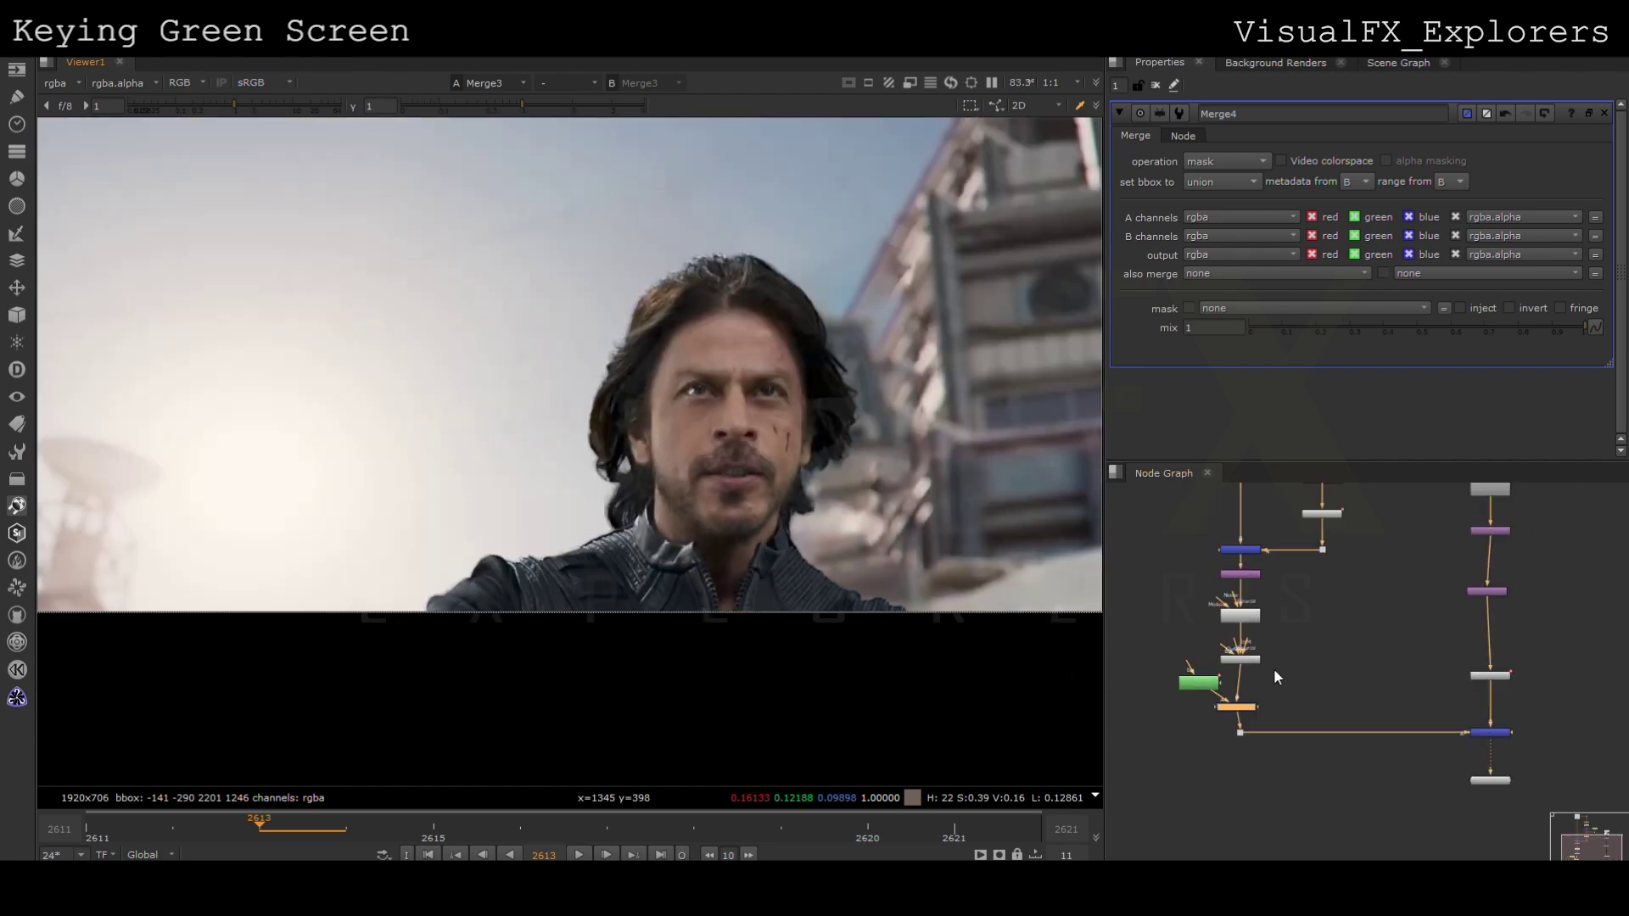
scroll(1257, 713, "down", 1)
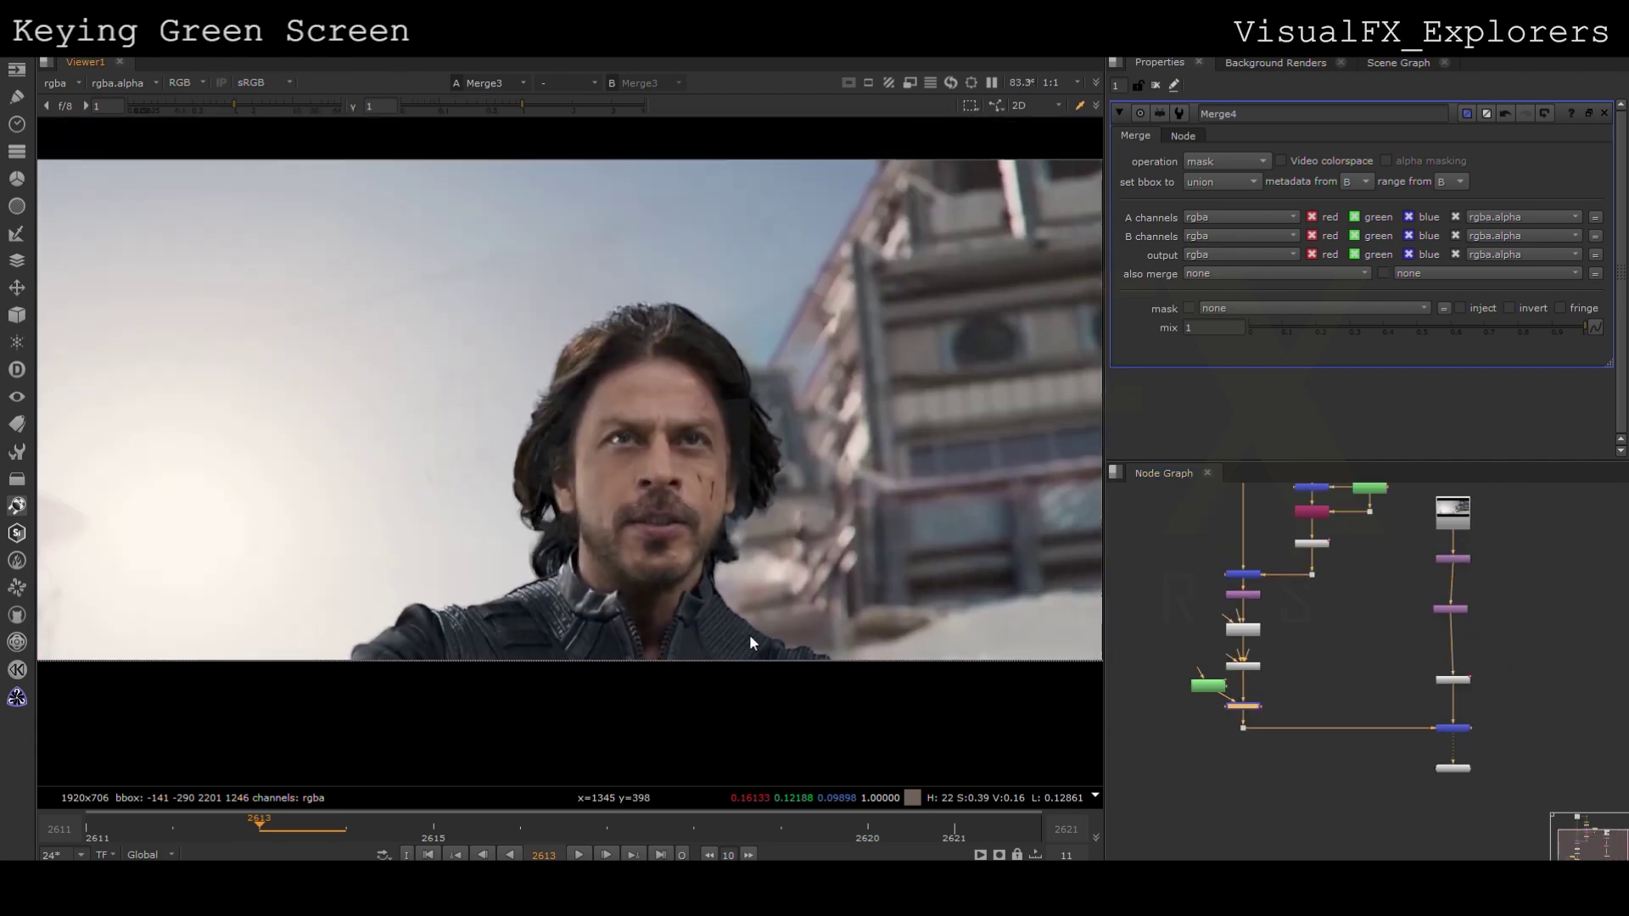
scroll(752, 635, "down", 2)
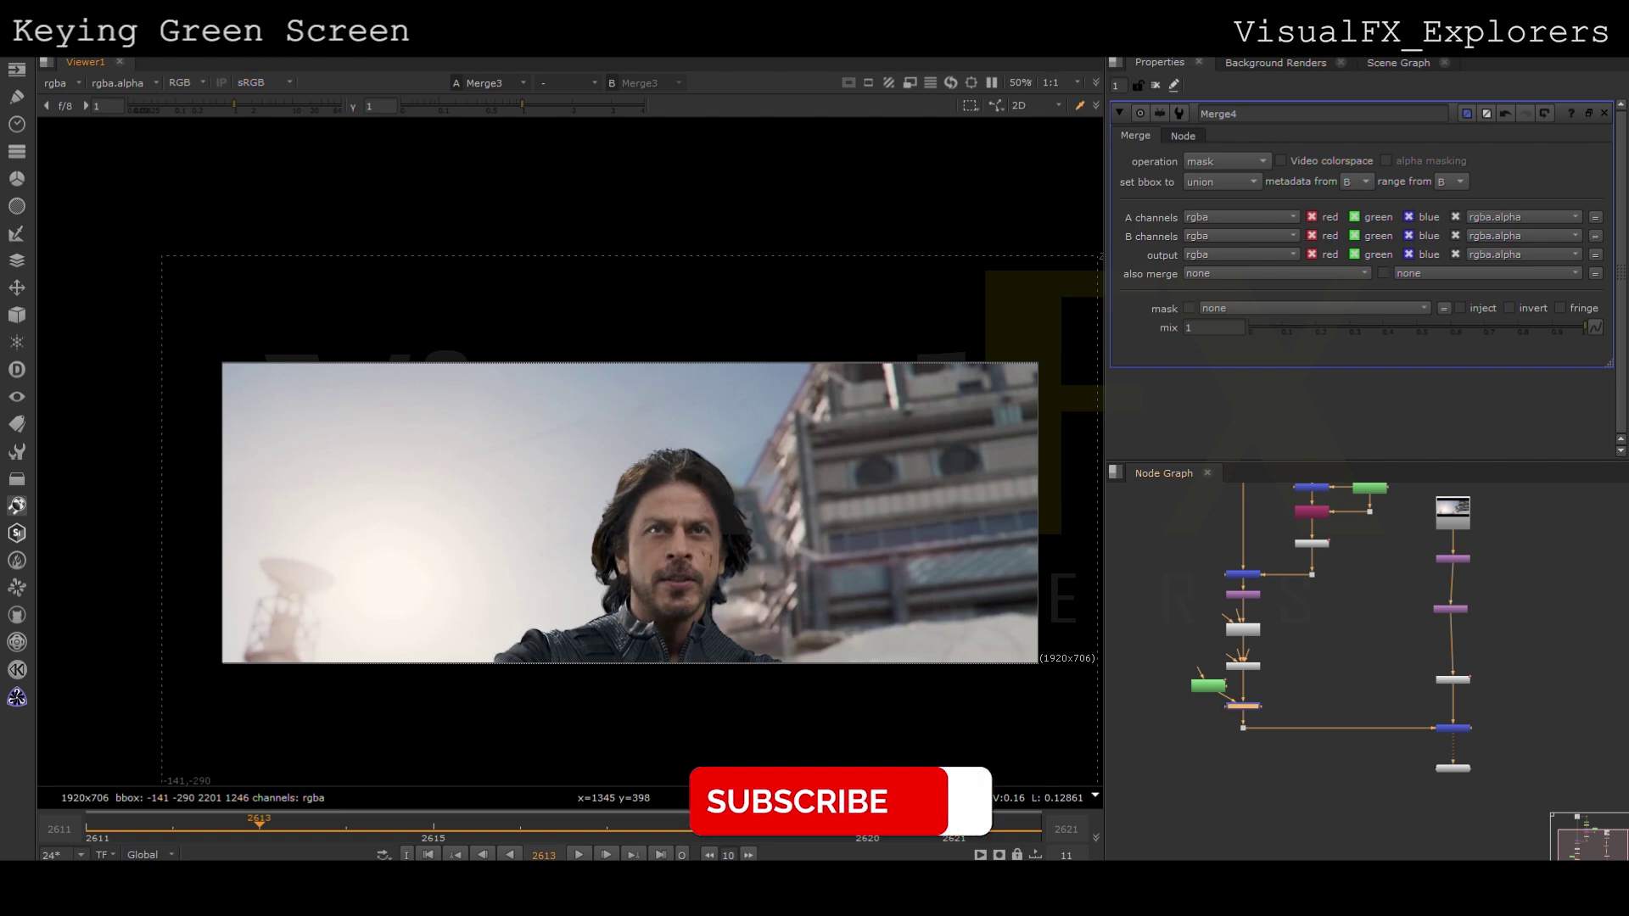
left_click(579, 856)
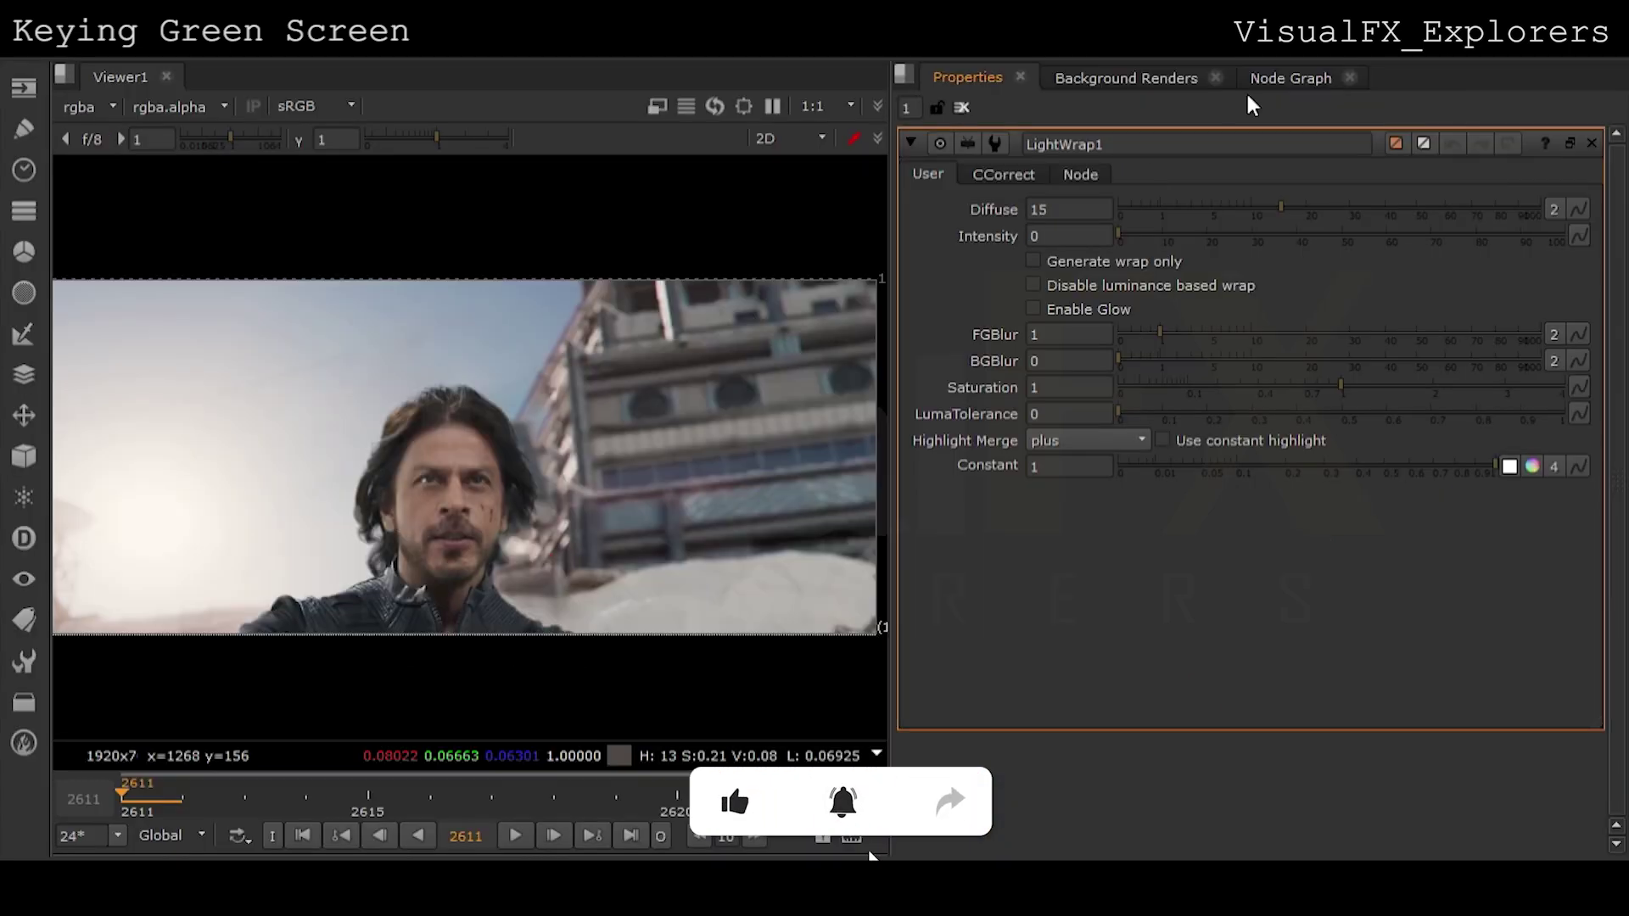
Step: Insert LightWrap1 after Premult2 and connect its B input to a new dot on the background pipe
left_click(1247, 94)
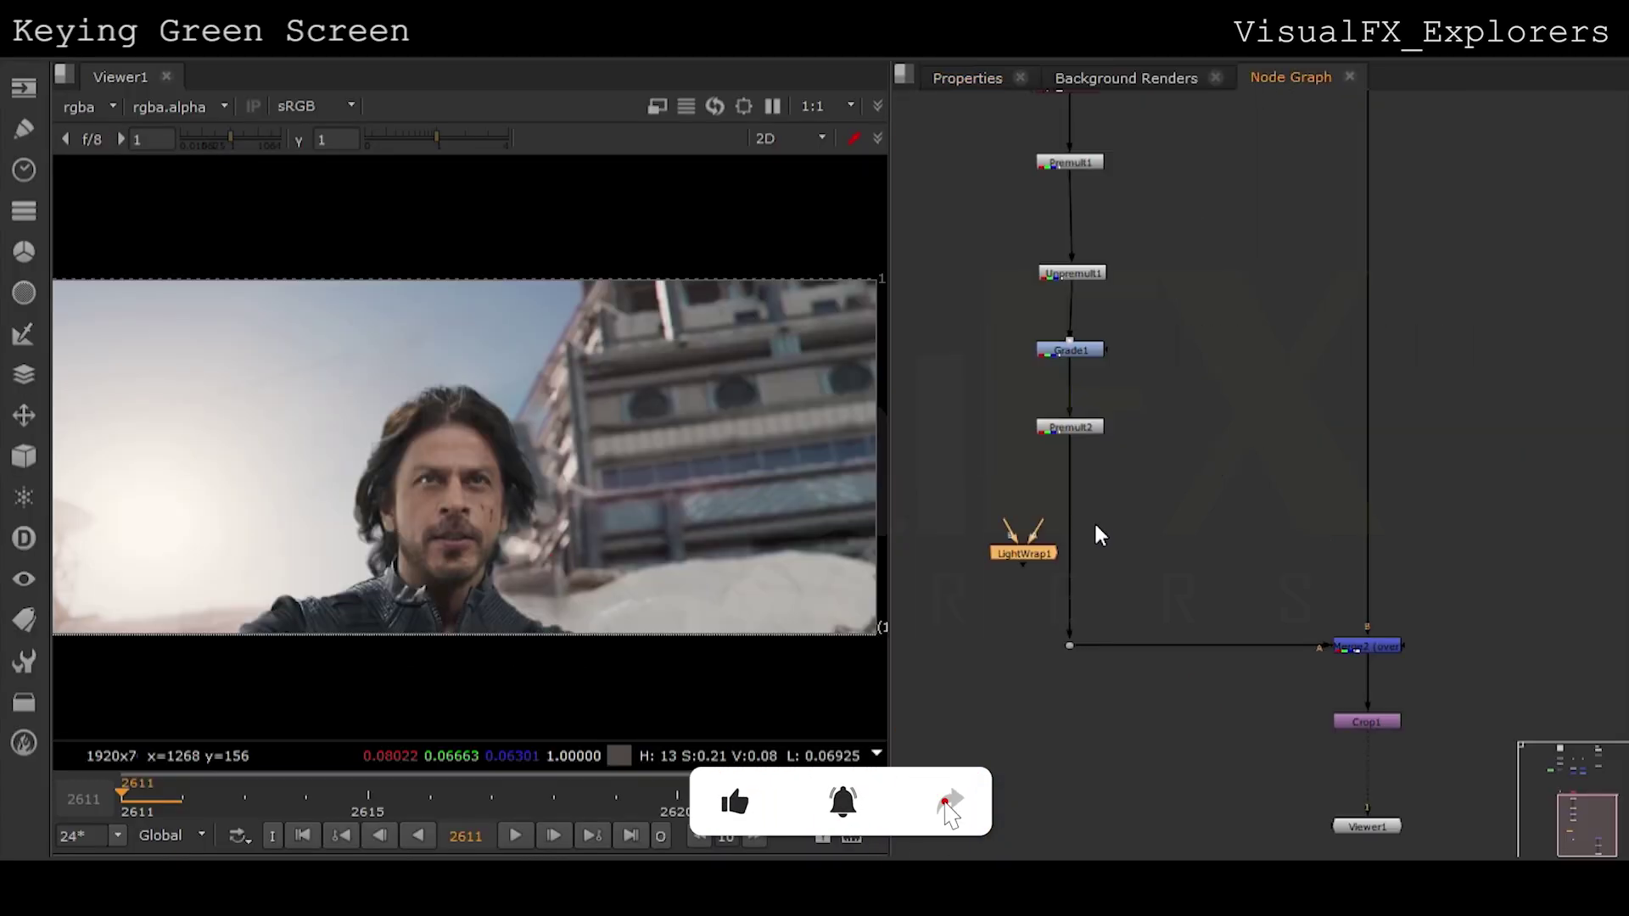
left_click_drag(1023, 553, 1073, 565)
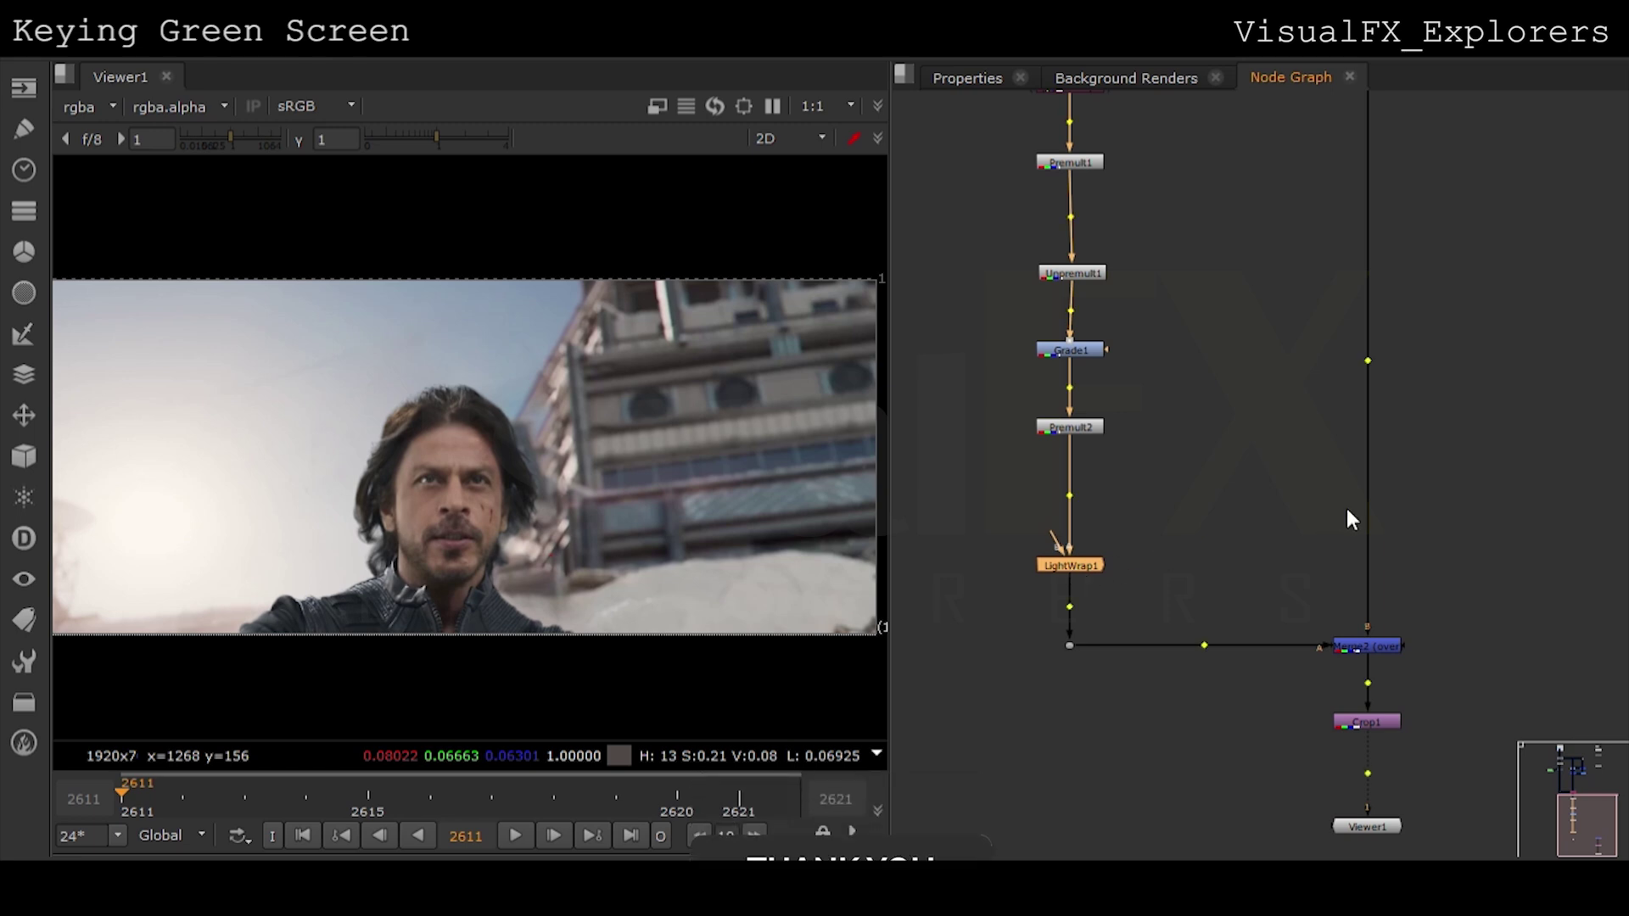
left_click(1367, 528, "ctrl")
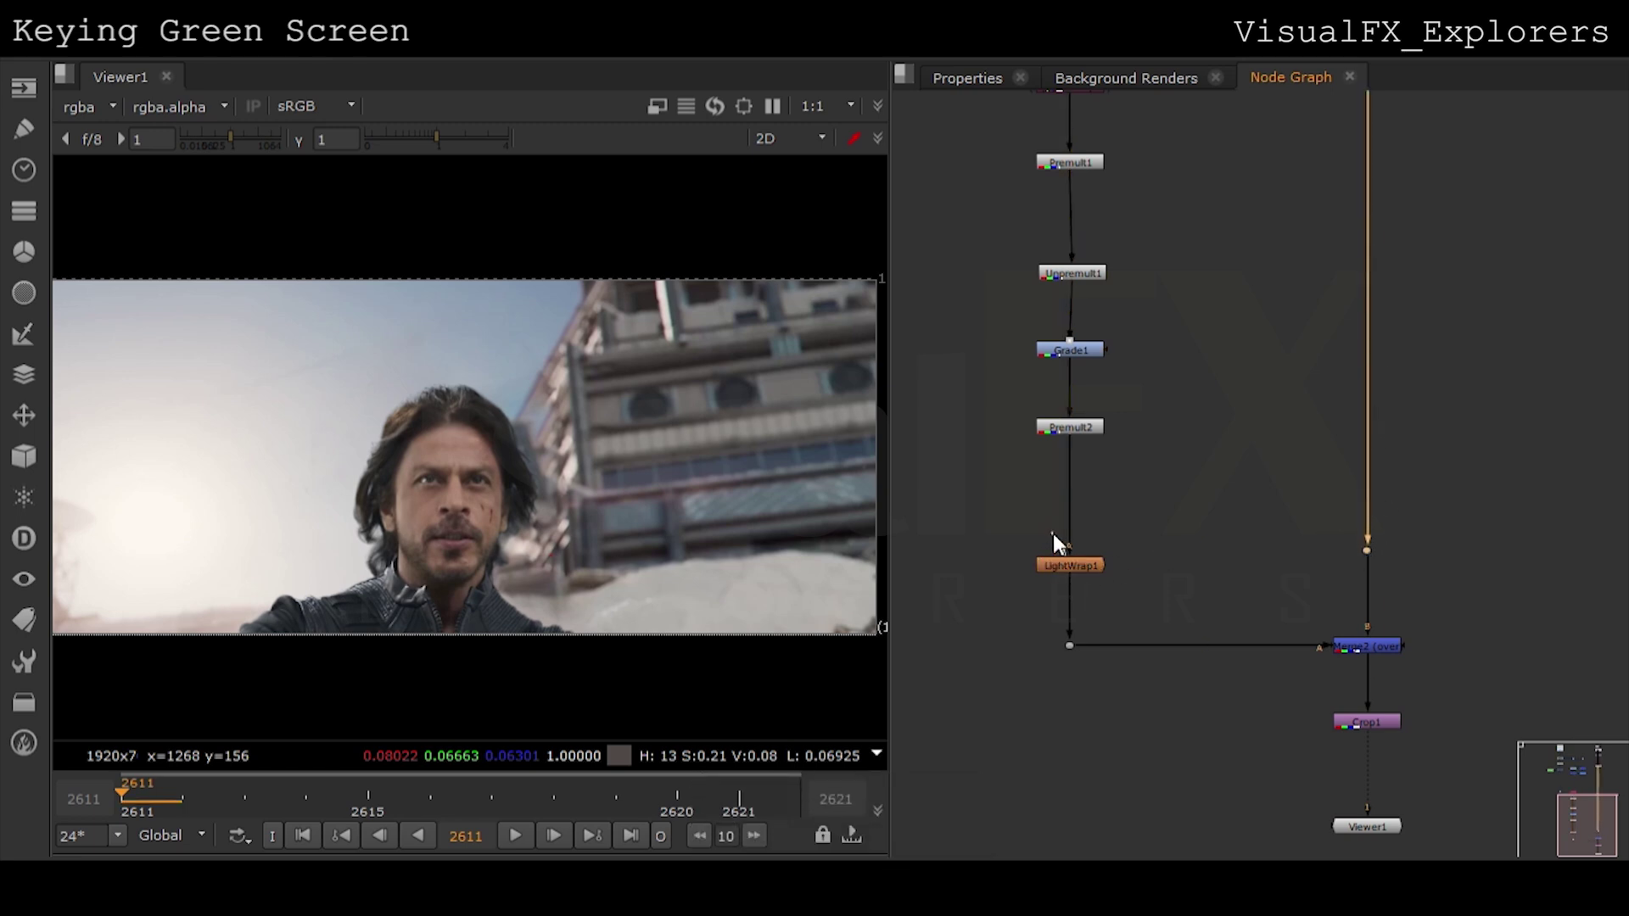
left_click_drag(1053, 533, 1367, 552)
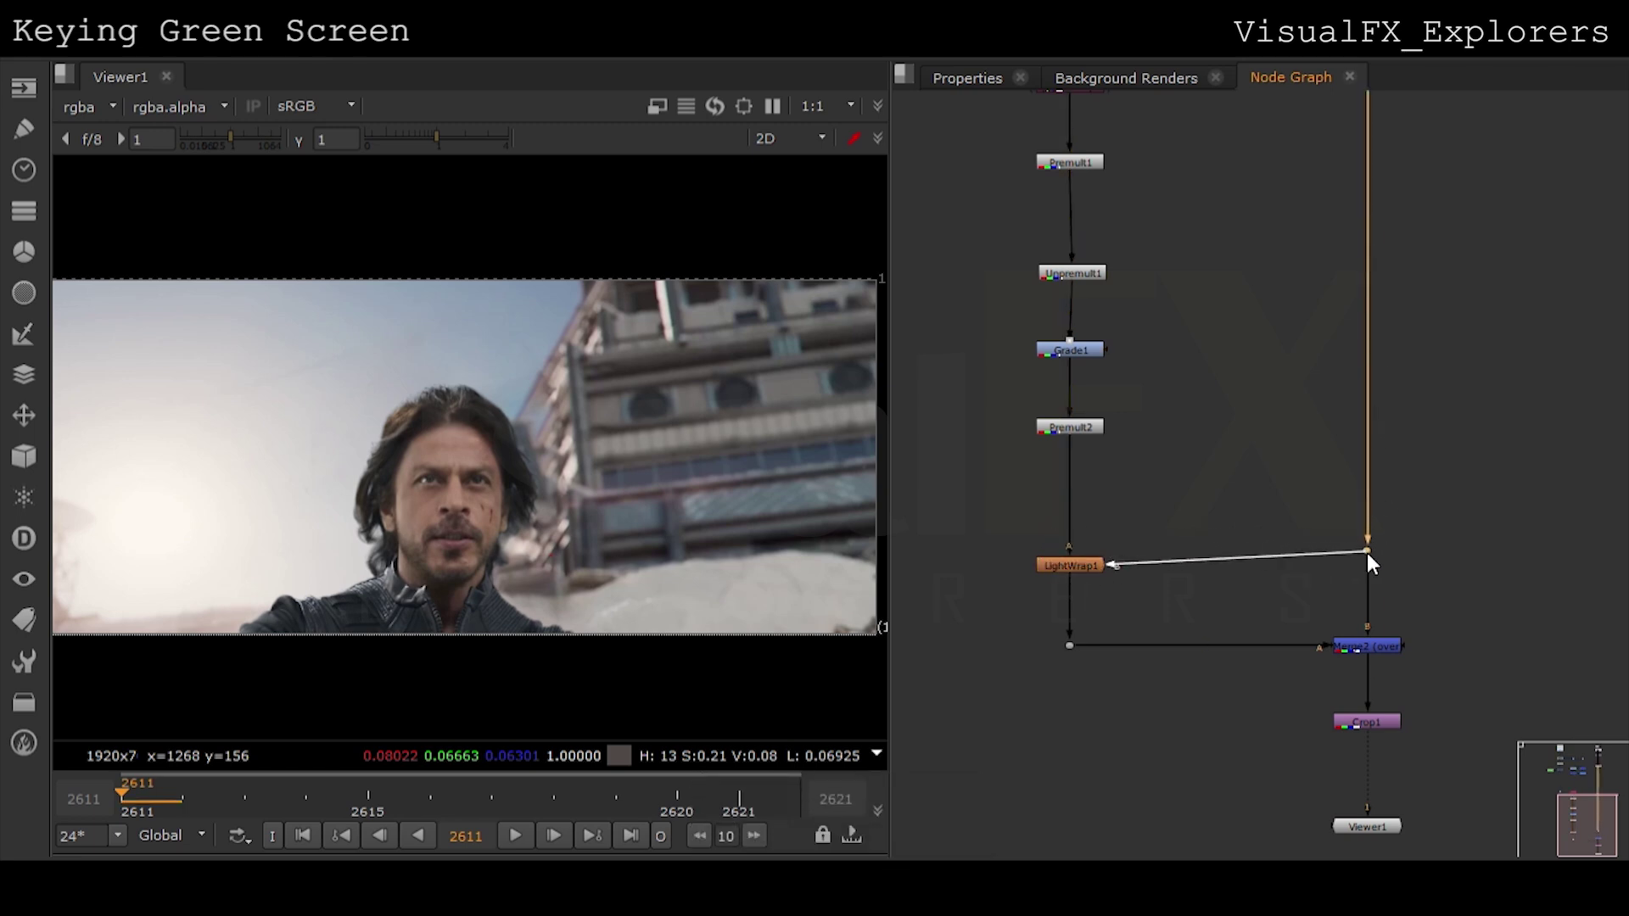
Step: Set LightWrap1's Diffuse to 71 and Intensity to 8
double_click(1071, 565)
left_click(1431, 212)
left_click(1312, 230)
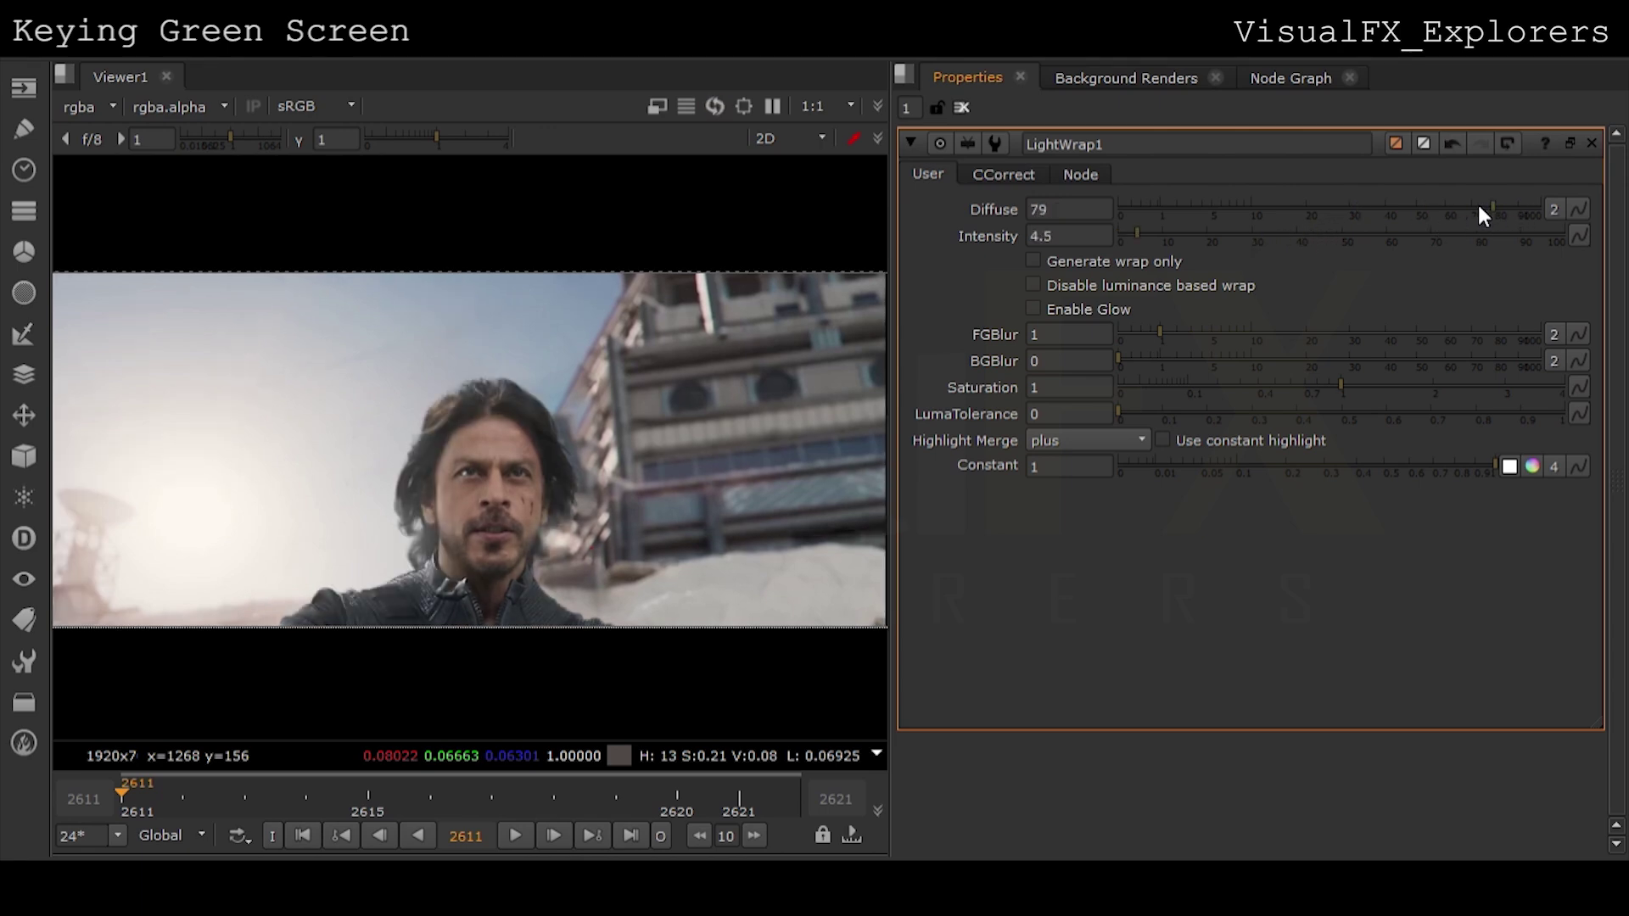
mouse_move(1463, 207)
left_mouse_down()
mouse_move(1490, 203)
mouse_move(1475, 203)
left_mouse_up()
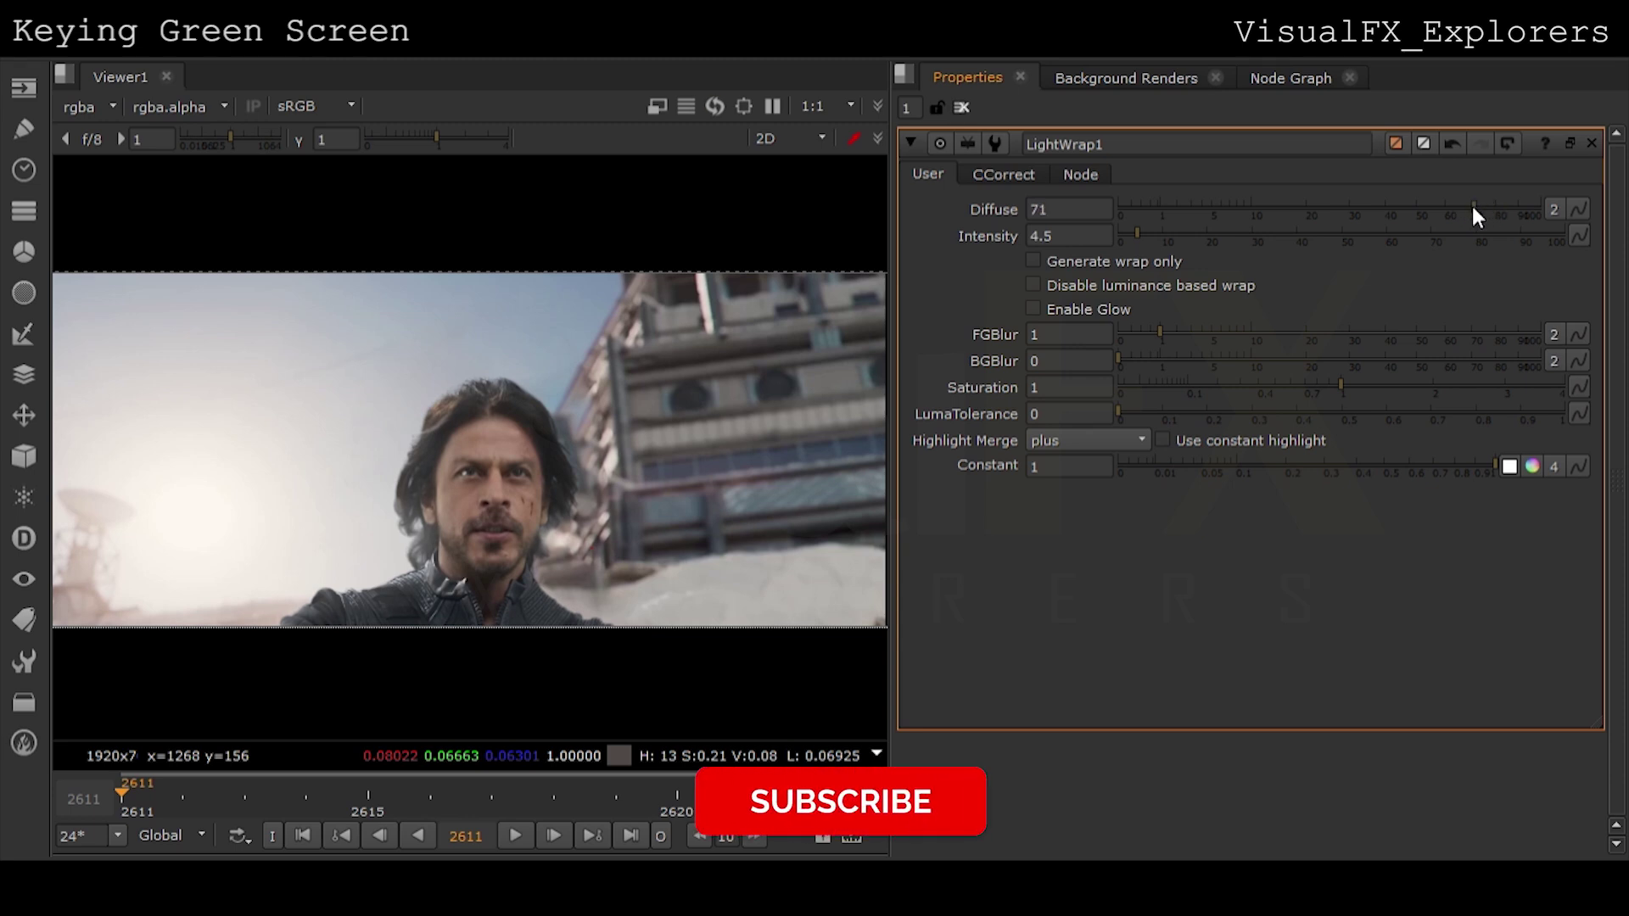
left_click(1159, 236)
left_click_drag(1157, 236, 1179, 238)
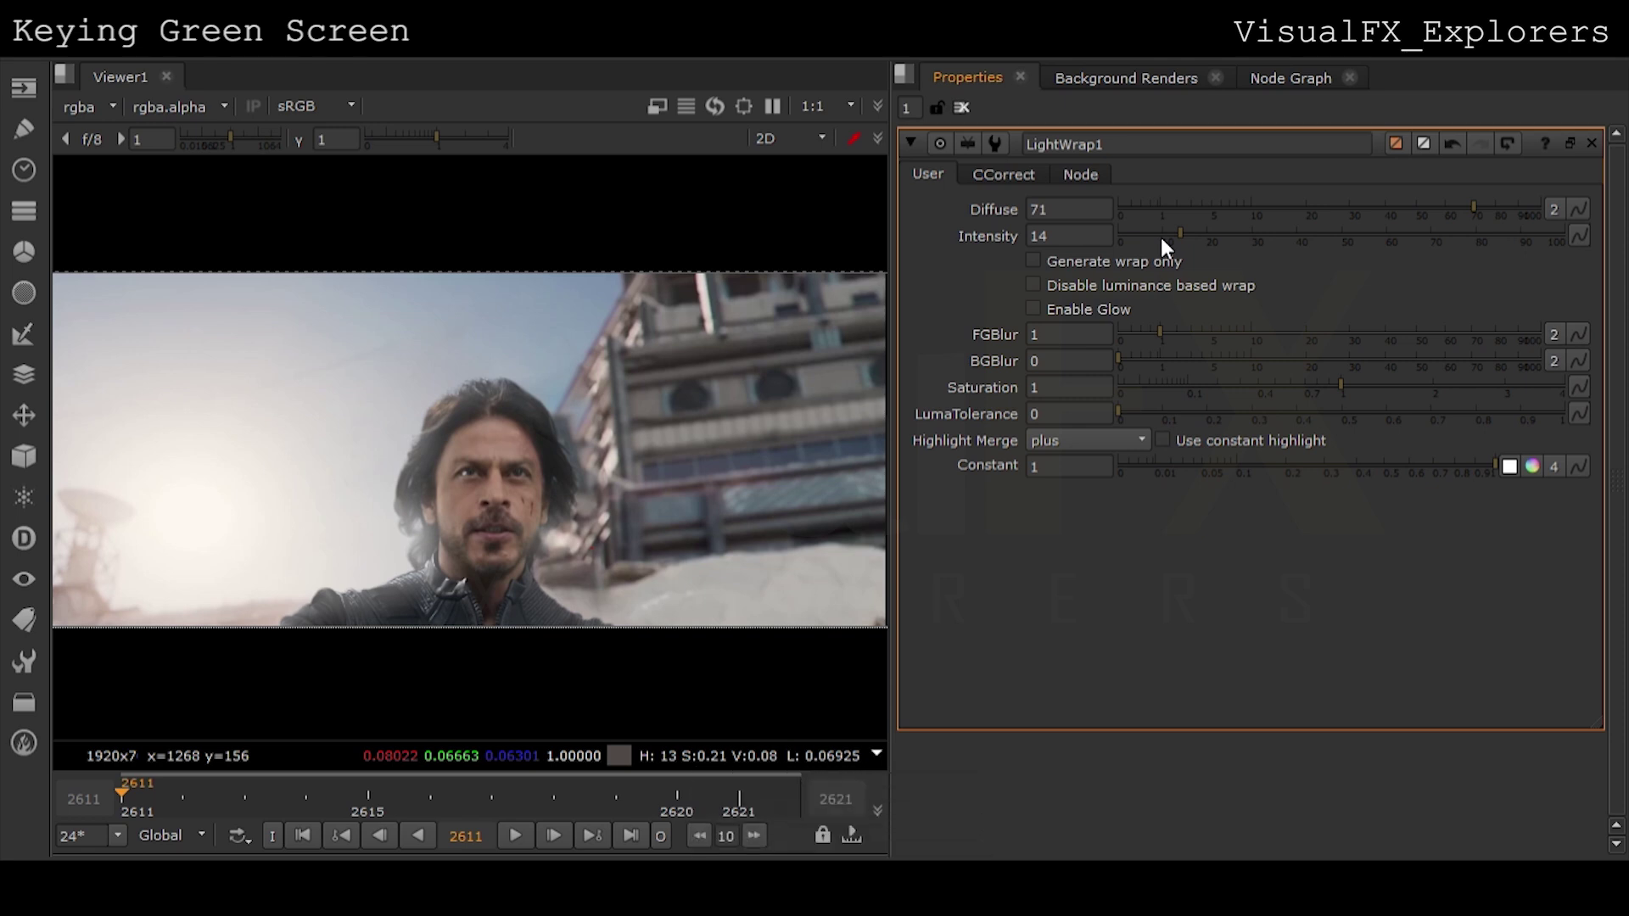
left_click(1159, 235)
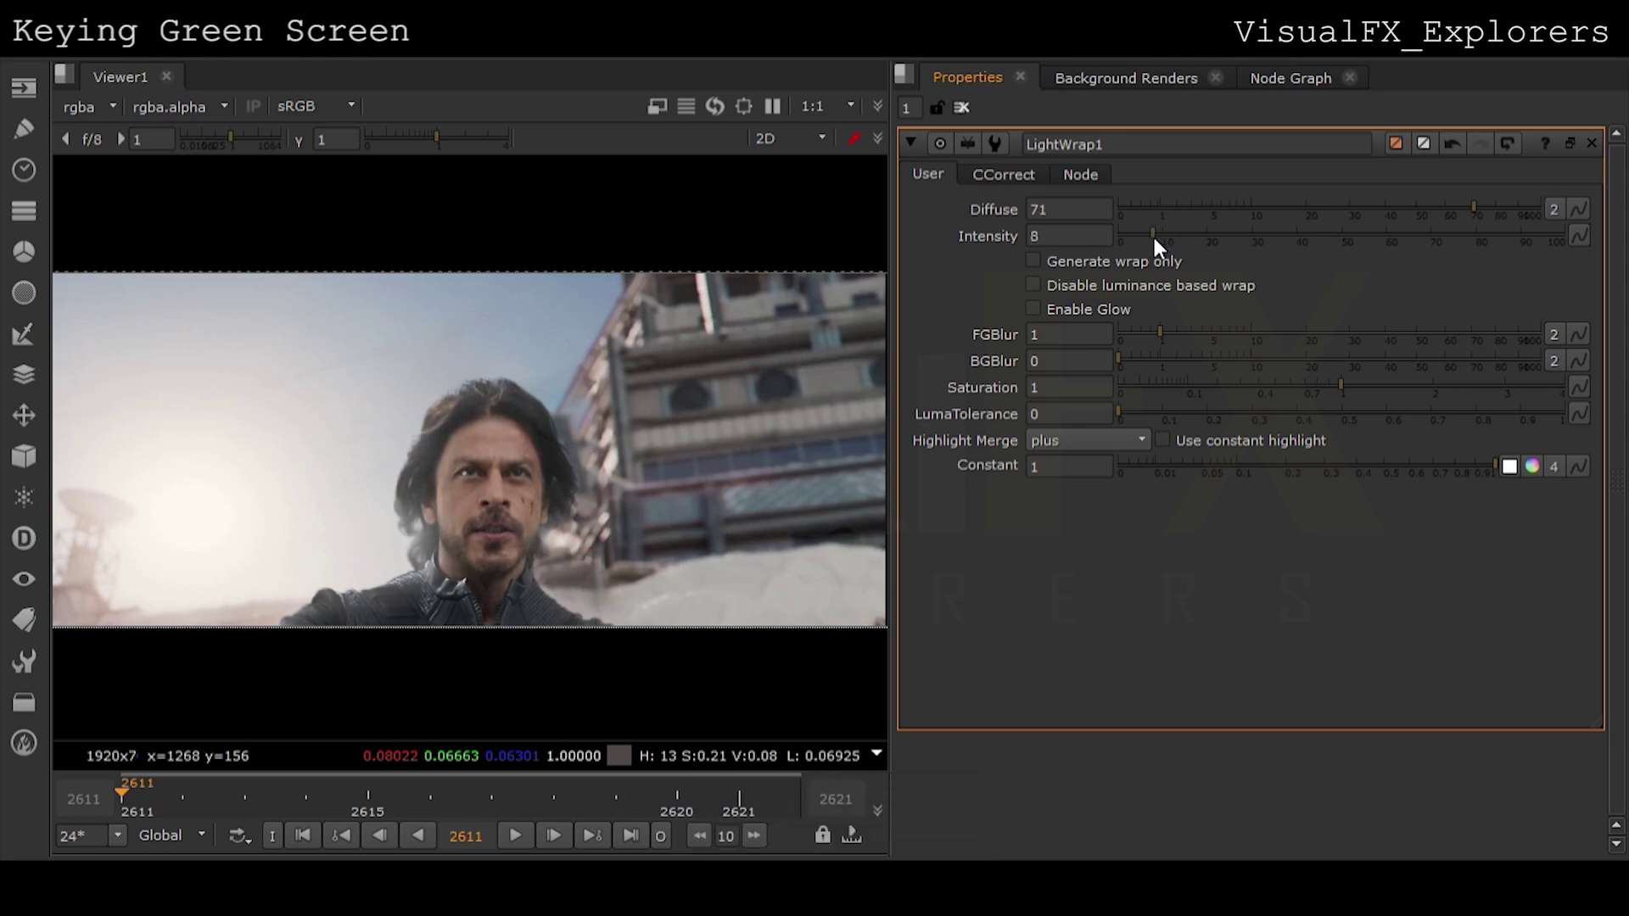
Step: Align LightWrap1 with the background dot and reduce the light wrap's intensity
left_click(1281, 78)
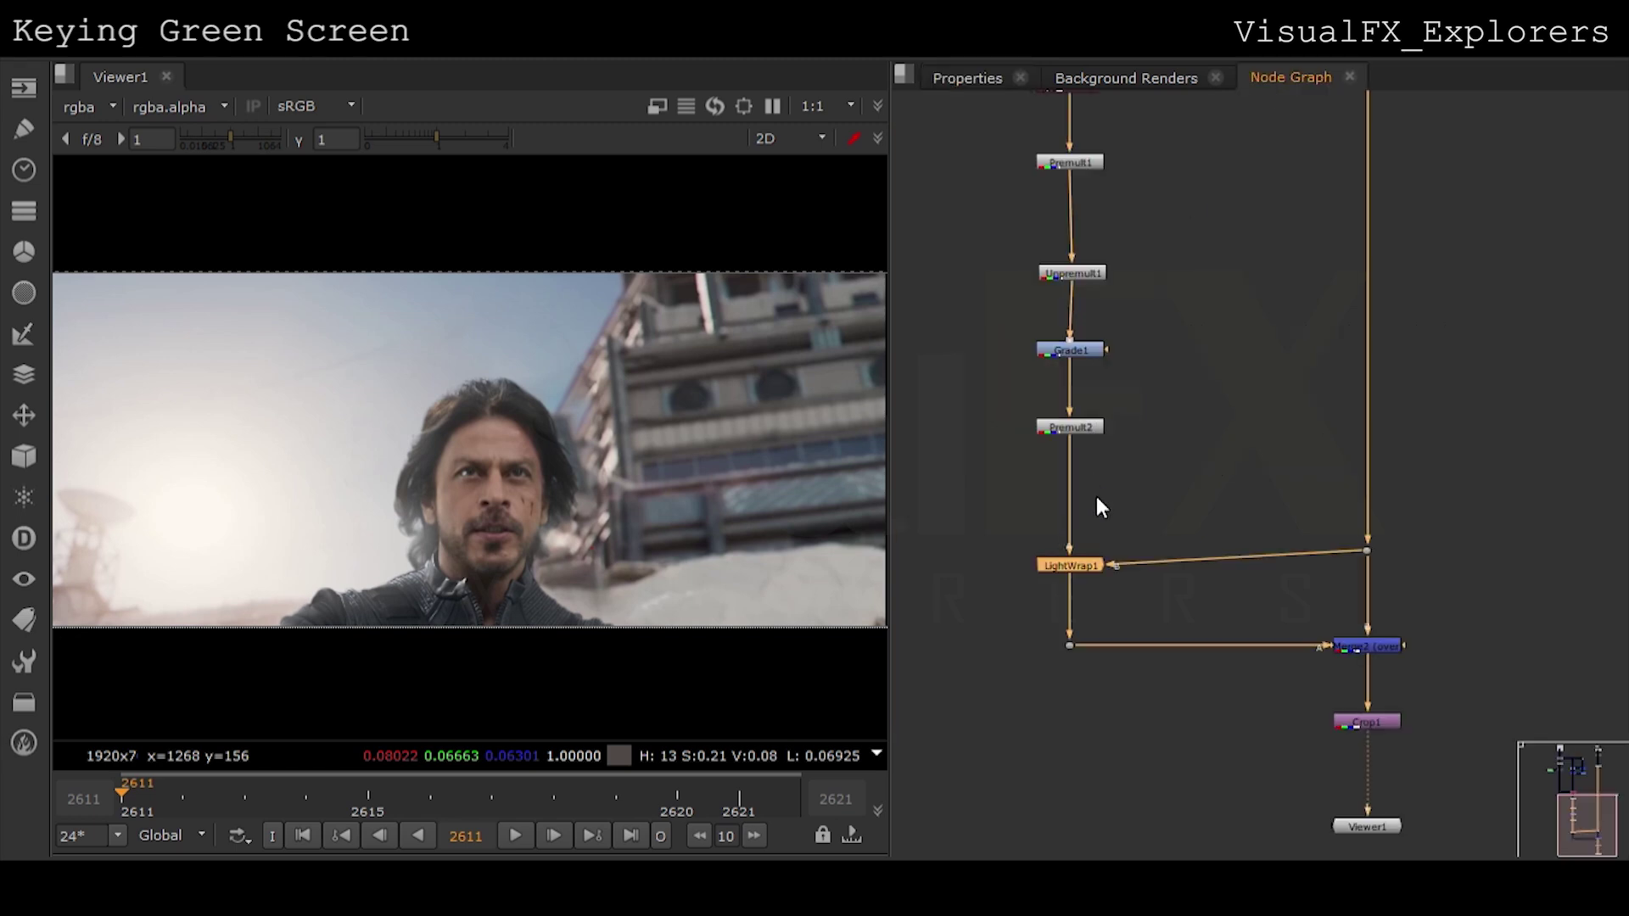
left_click_drag(1082, 567, 1082, 555)
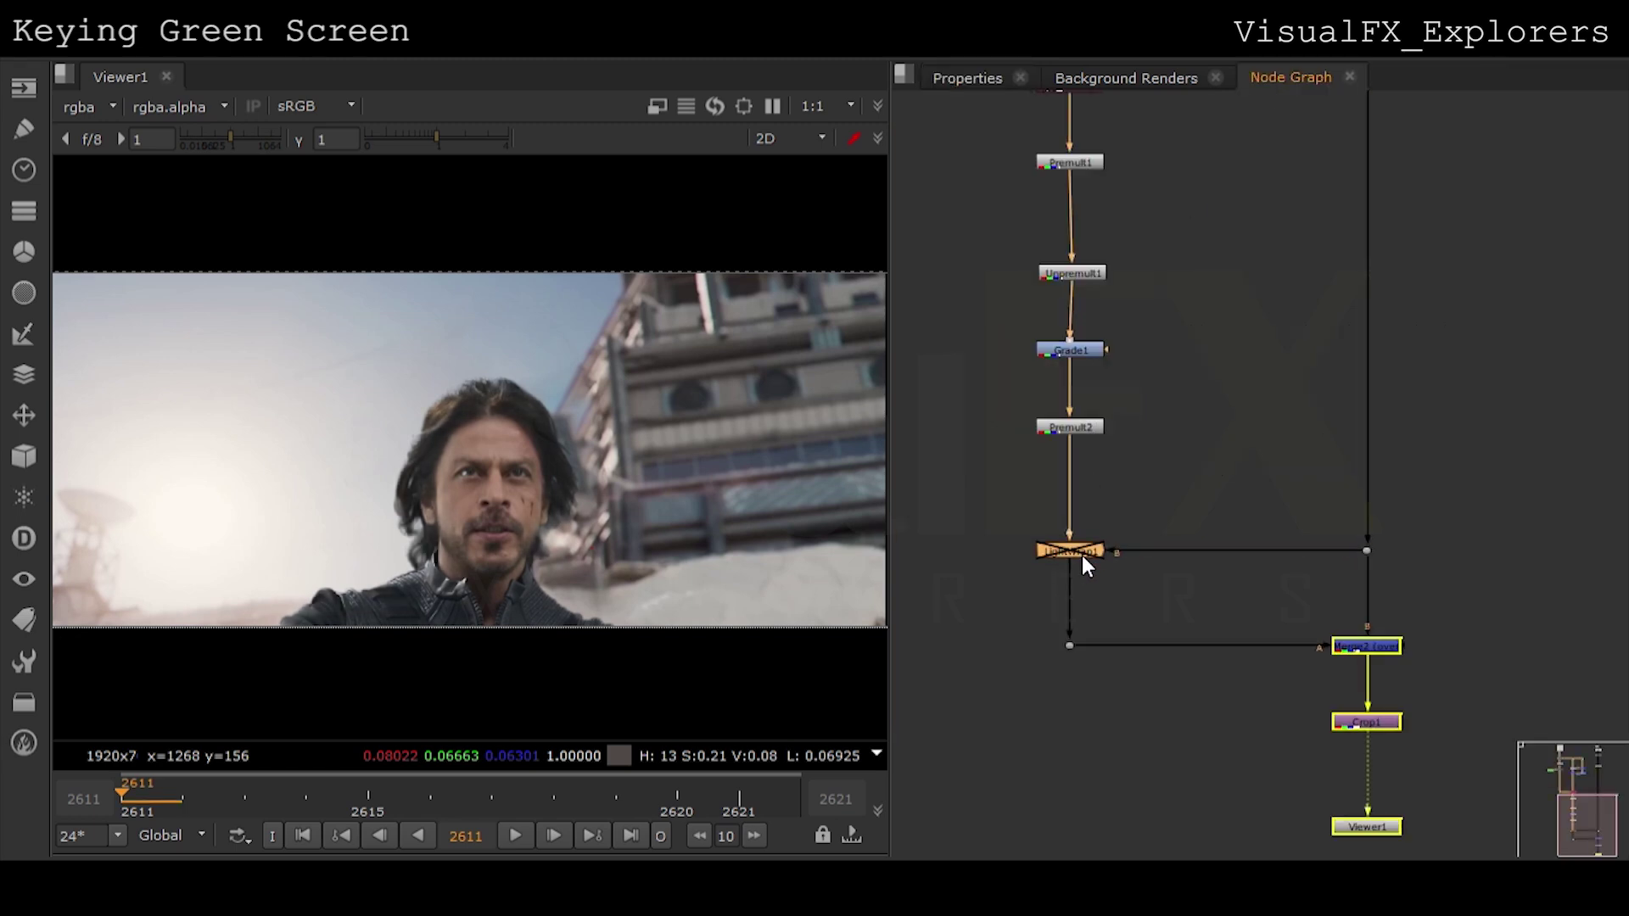
double_click(1083, 556)
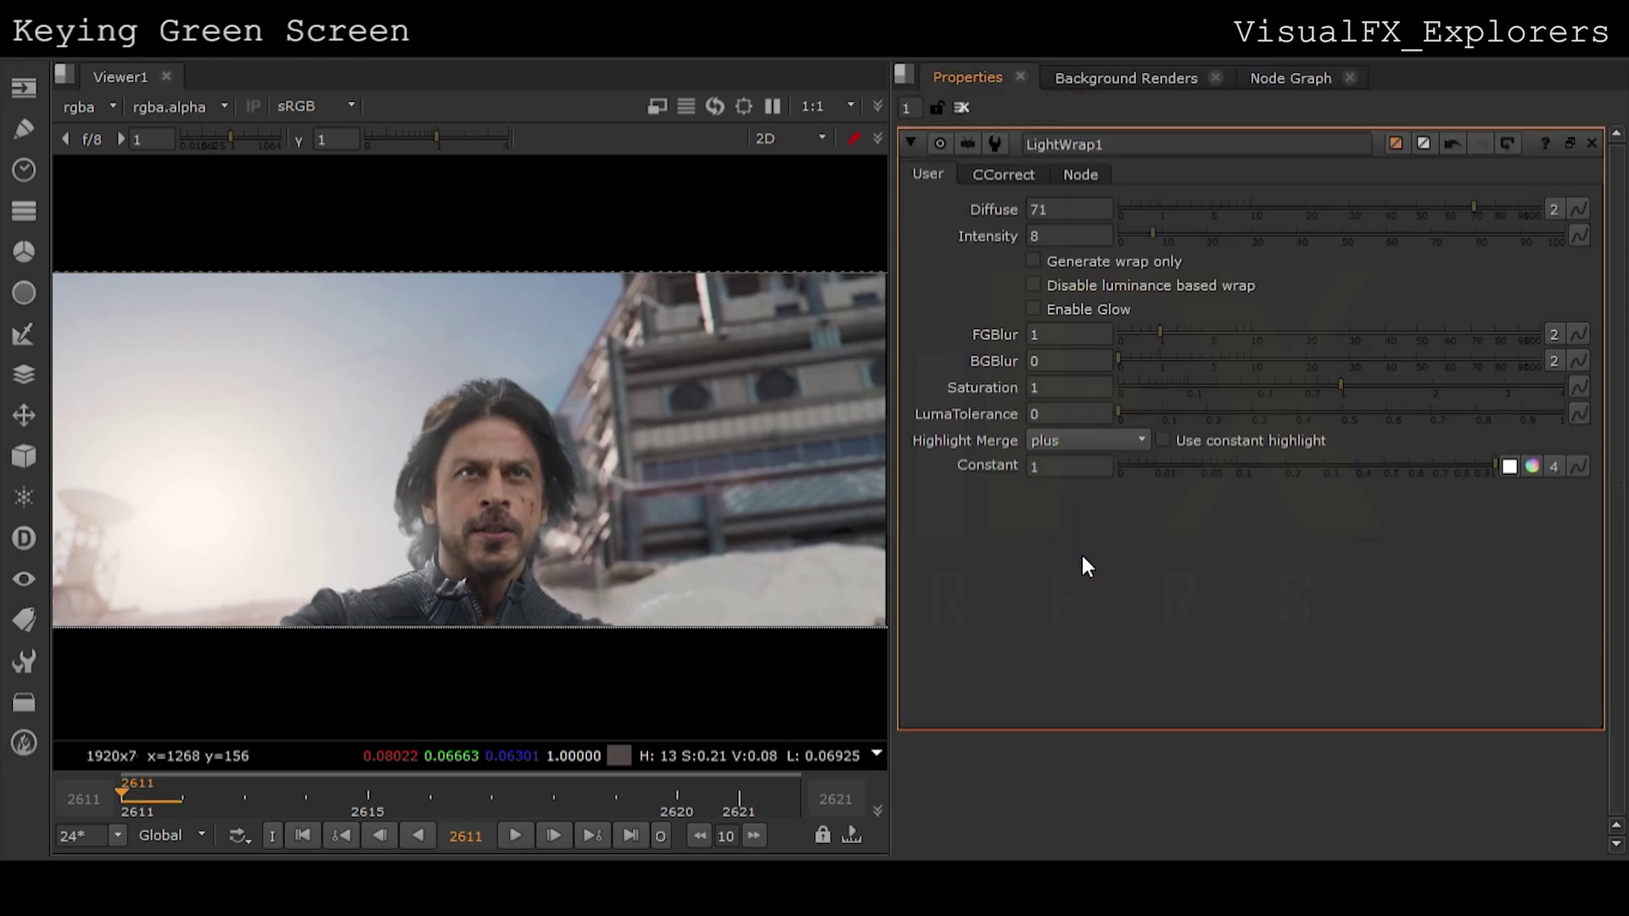
left_click(1137, 235)
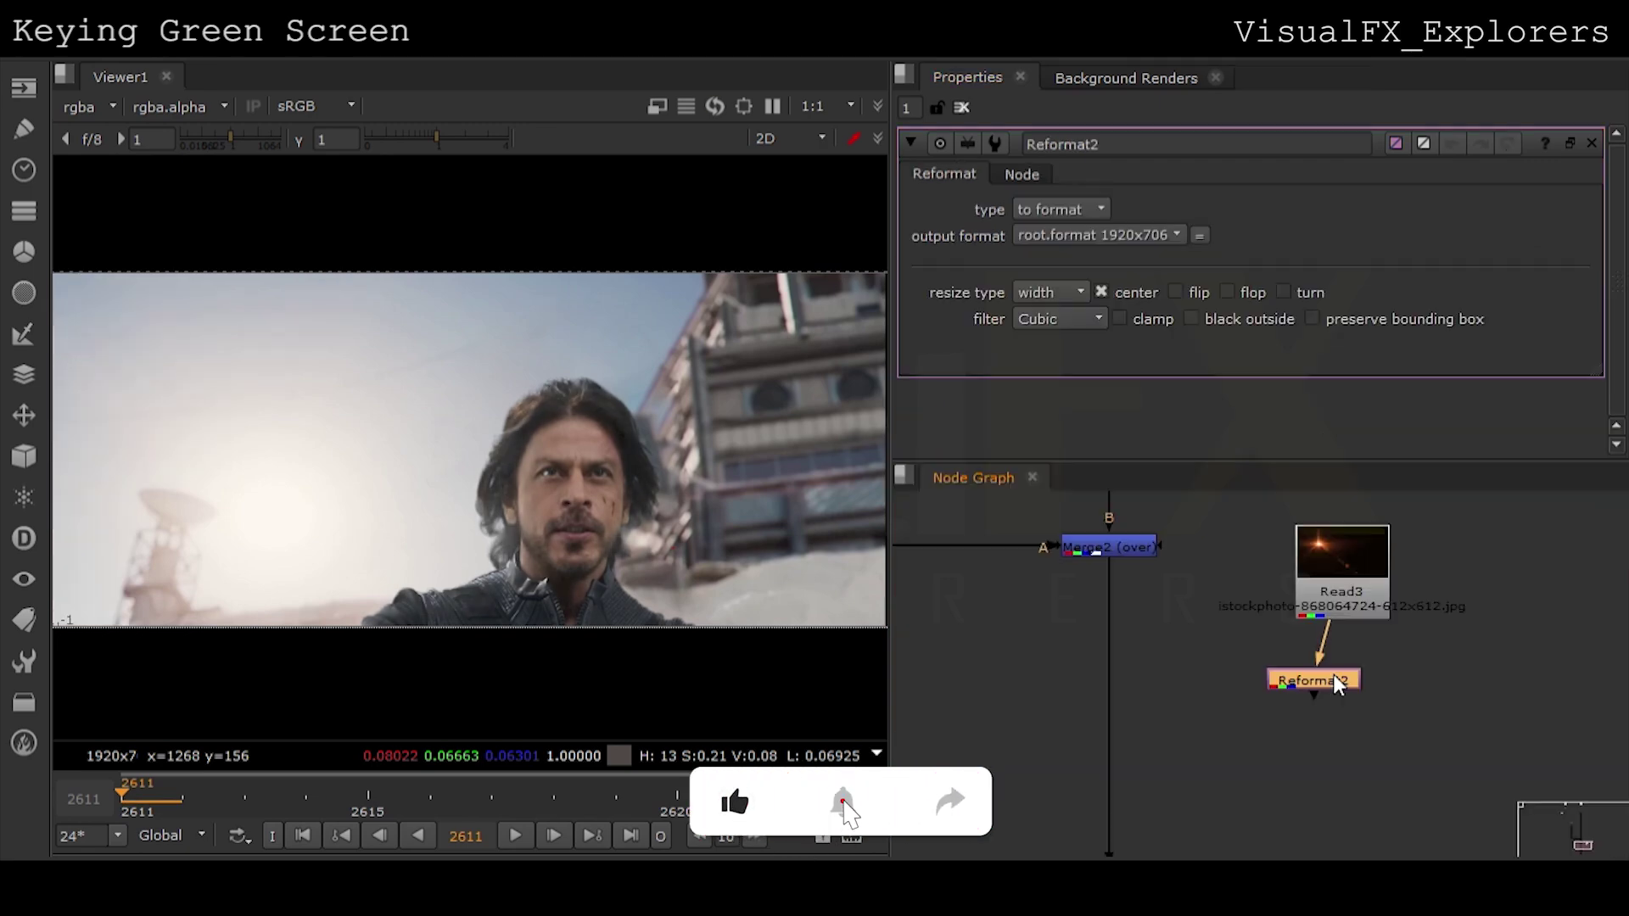
Step: Align Reformat2 beneath the lens flare Read3 node and view its output
left_click_drag(1334, 675, 1362, 655)
key("1")
left_click(933, 838)
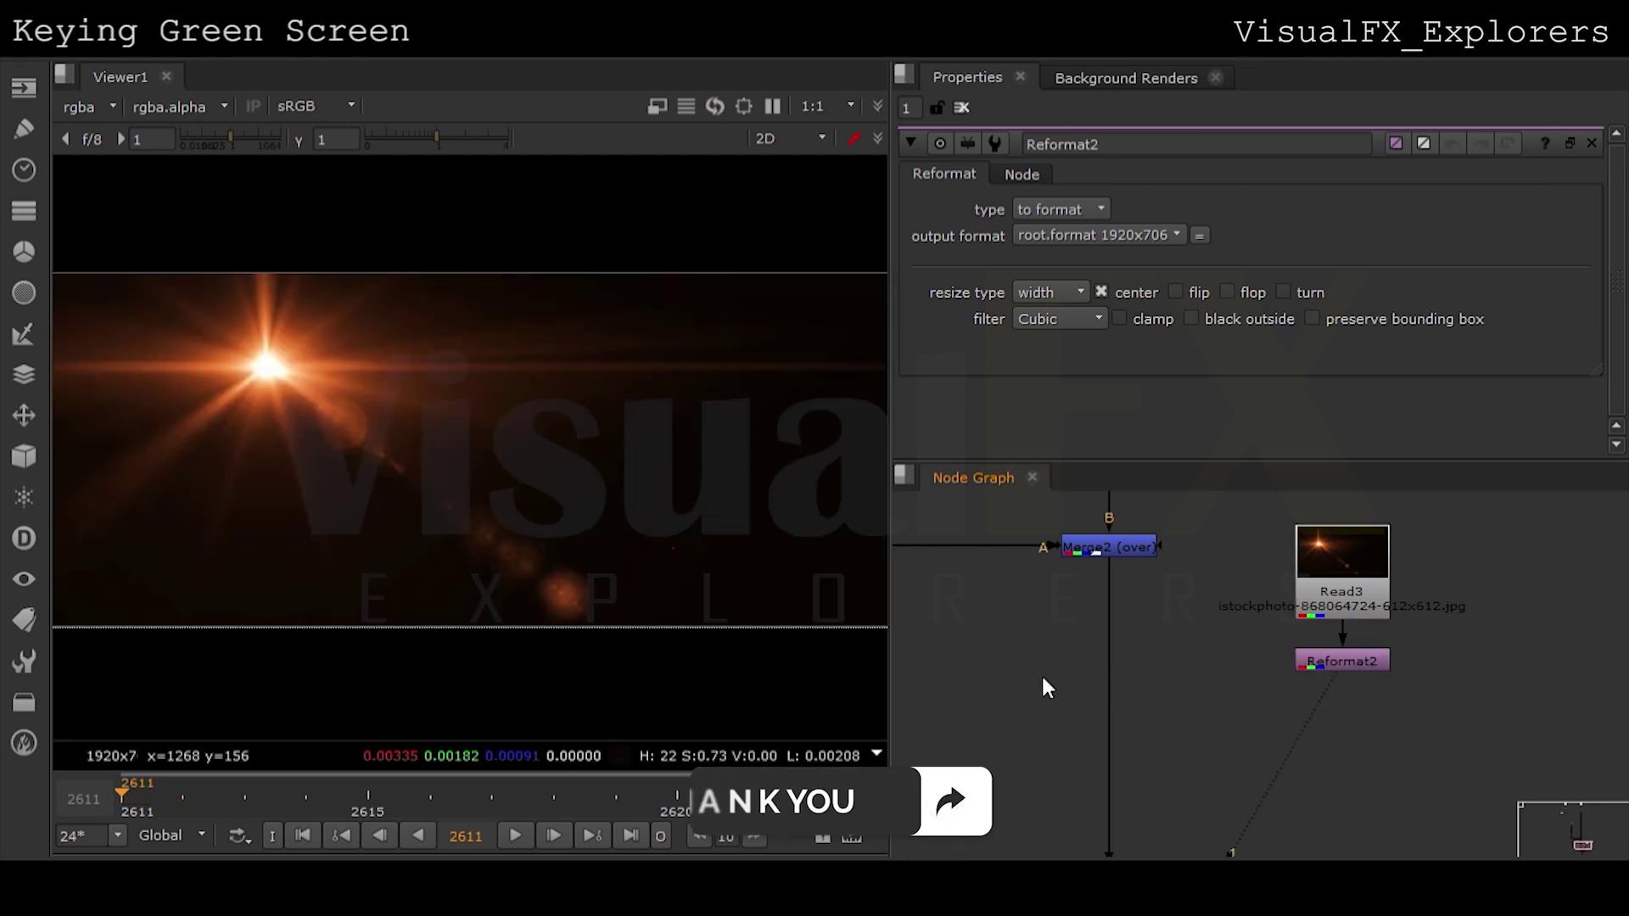
Step: Insert a Merge node below Merge2, feed Reformat2 into its A input through a dot, and view the result
key("m")
left_click_drag(1051, 676, 1297, 658)
left_click_drag(1088, 706, 1105, 776)
key("1")
left_click_drag(1235, 722, 1351, 775, "ctrl")
Step: Insert a Transform node after Reformat2, scale the lens flare to 2.15 and translate it to x 760, y -592
left_click(1239, 721)
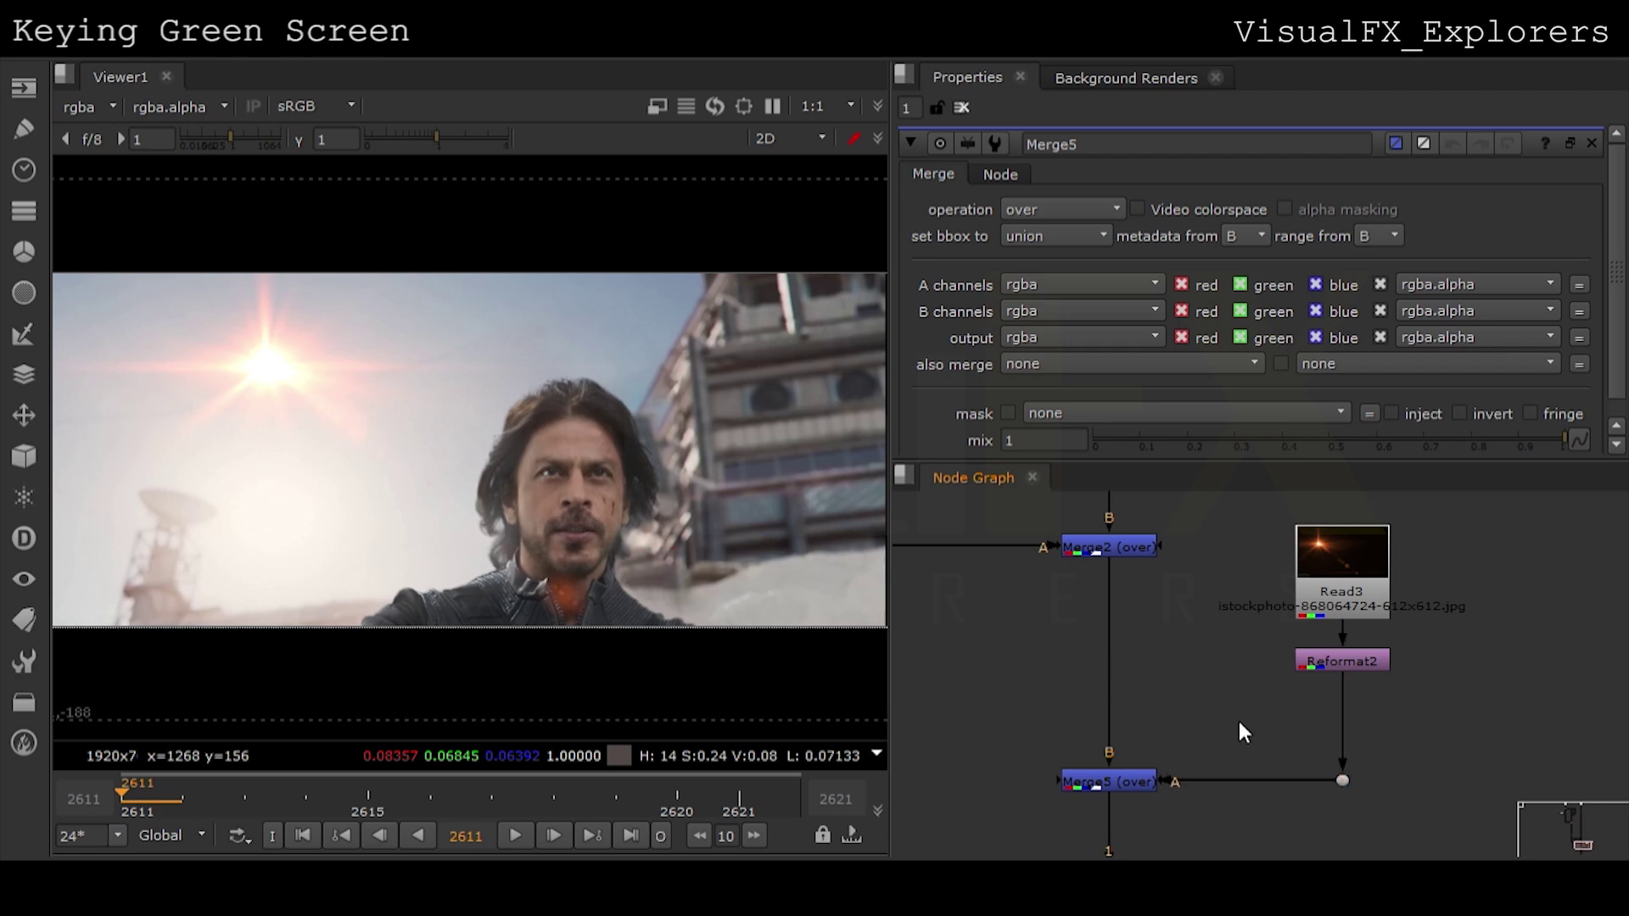
key("t")
left_click_drag(1239, 721, 1351, 718)
left_click_drag(534, 471, 626, 660)
left_click_drag(1352, 260, 1394, 261)
left_click_drag(577, 658, 889, 753)
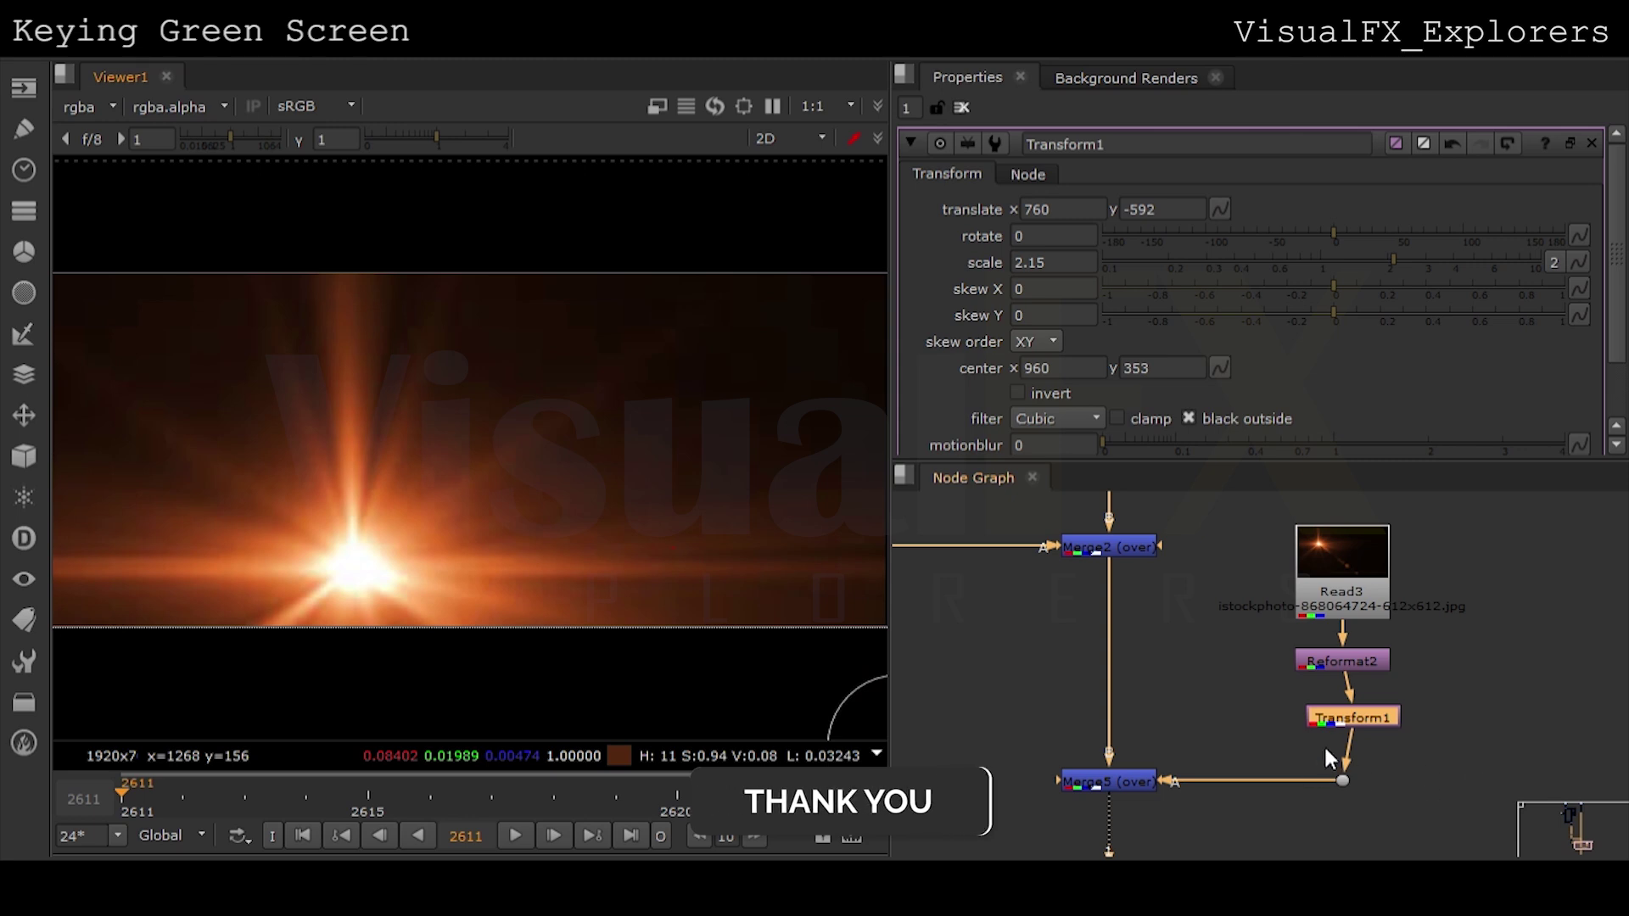
Step: Line up Transform1 directly beneath Reformat2 in the lens flare branch, keeping the dot level with Merge5
left_click_drag(1352, 718, 1342, 700)
left_click_drag(1270, 514, 1430, 766)
left_click_drag(1368, 708, 1368, 666)
left_click(1386, 744)
left_click_drag(1342, 738, 1343, 781)
Step: Set the operation of Merge5 to plus so the lens flare is added over the composite
left_click(1103, 787)
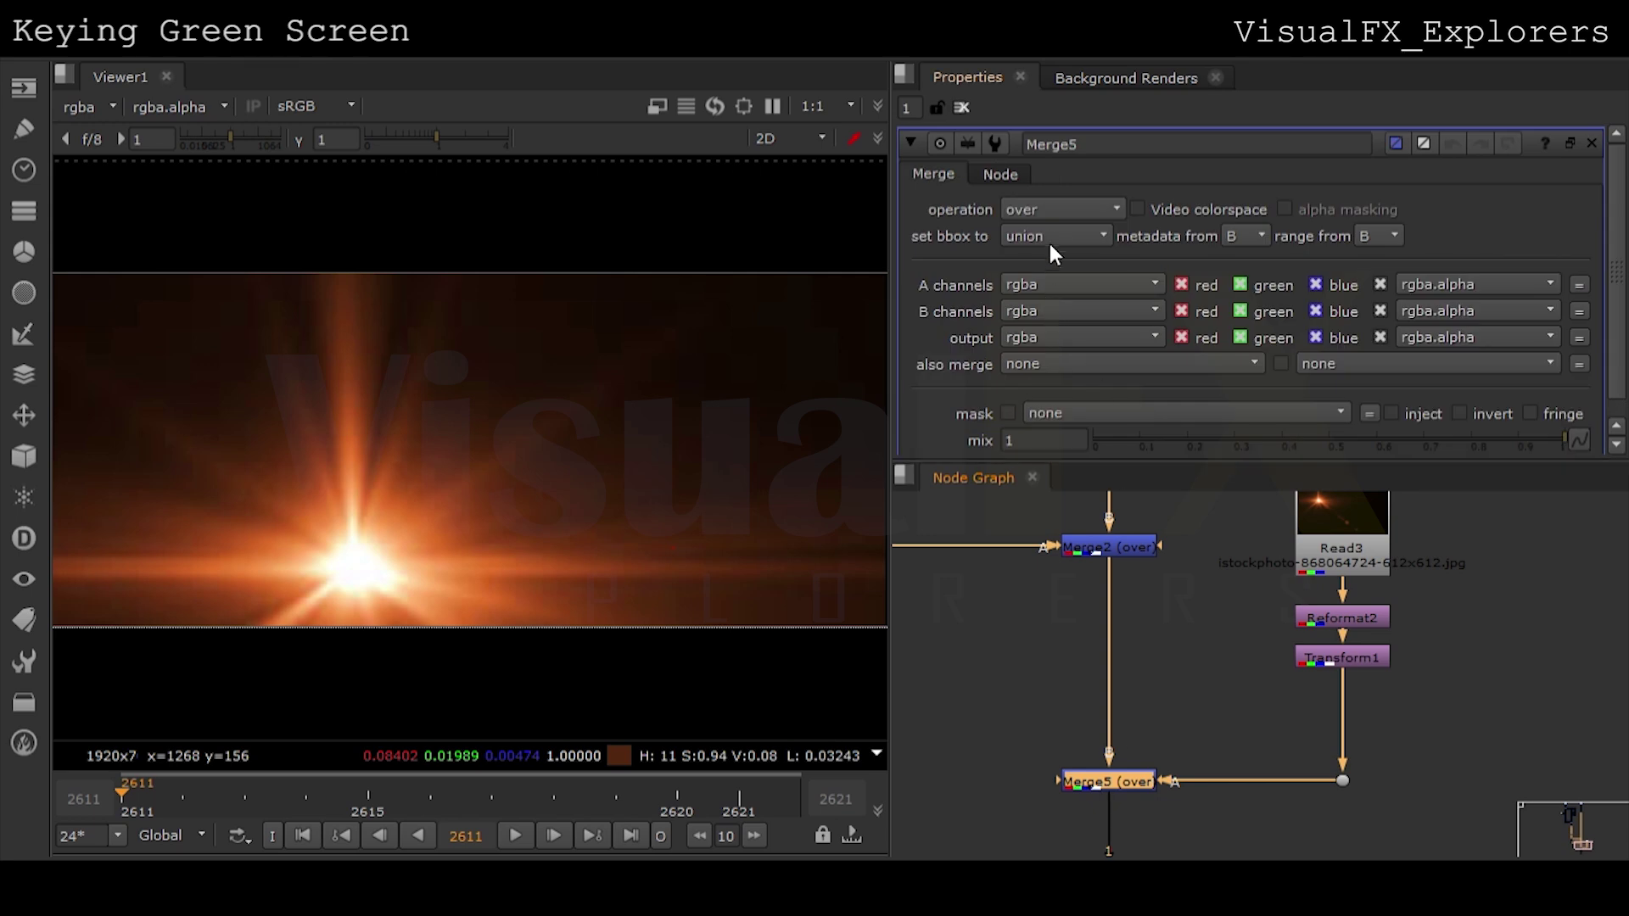
left_click(1055, 561)
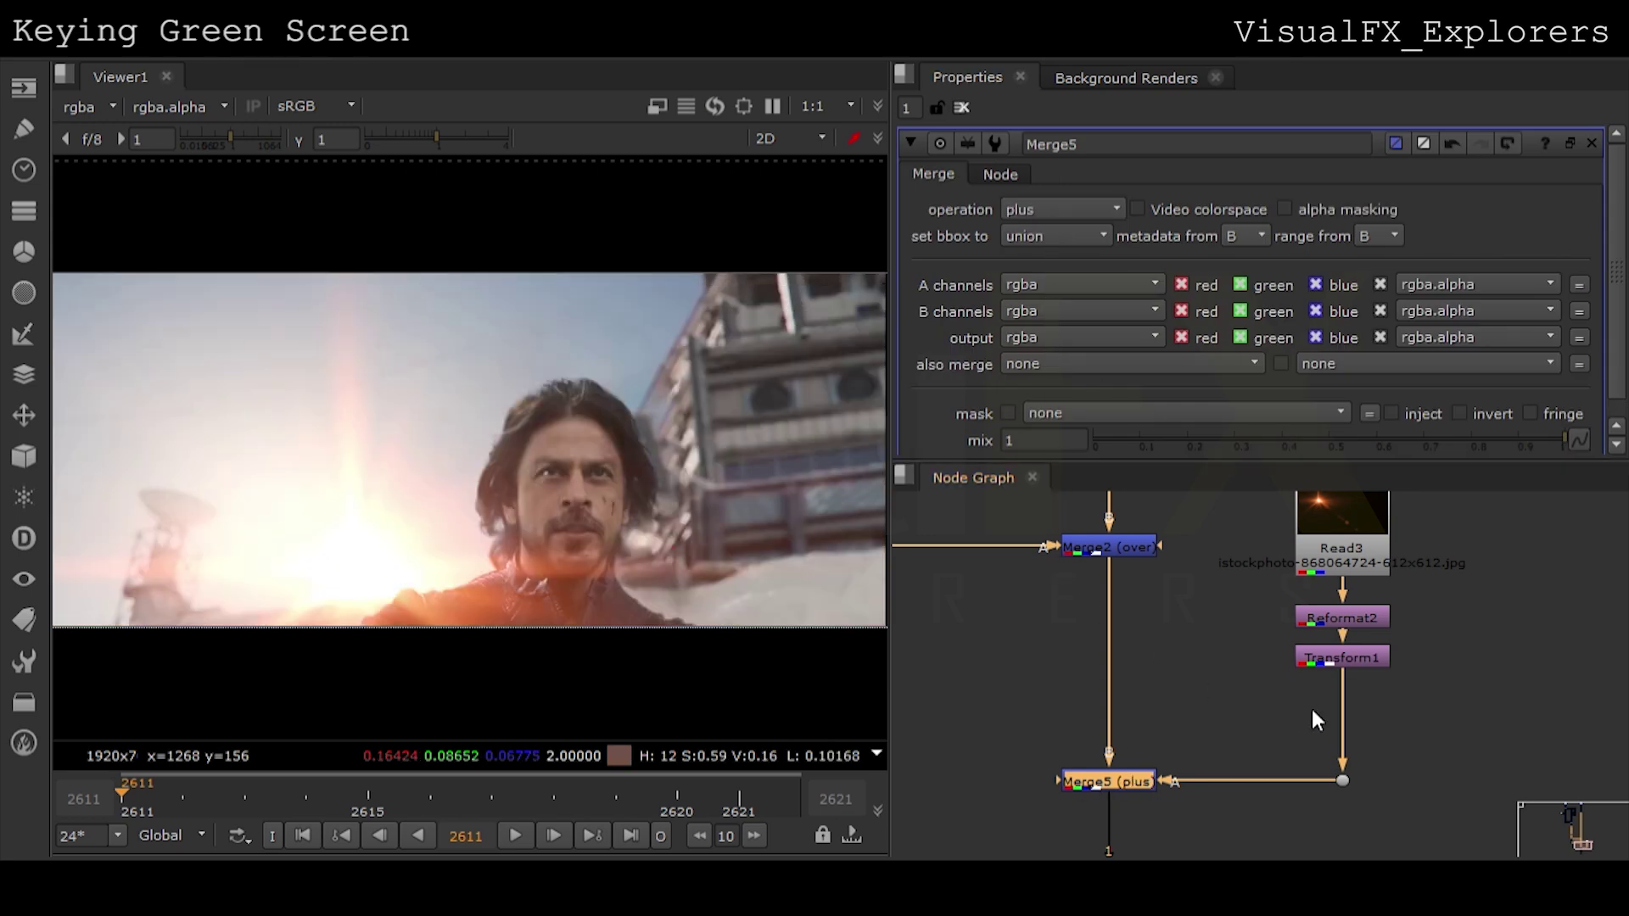
Step: Insert a Saturation node between Transform1 and the dot, and lower its saturation to 0.08
left_click(1264, 726)
key("s")
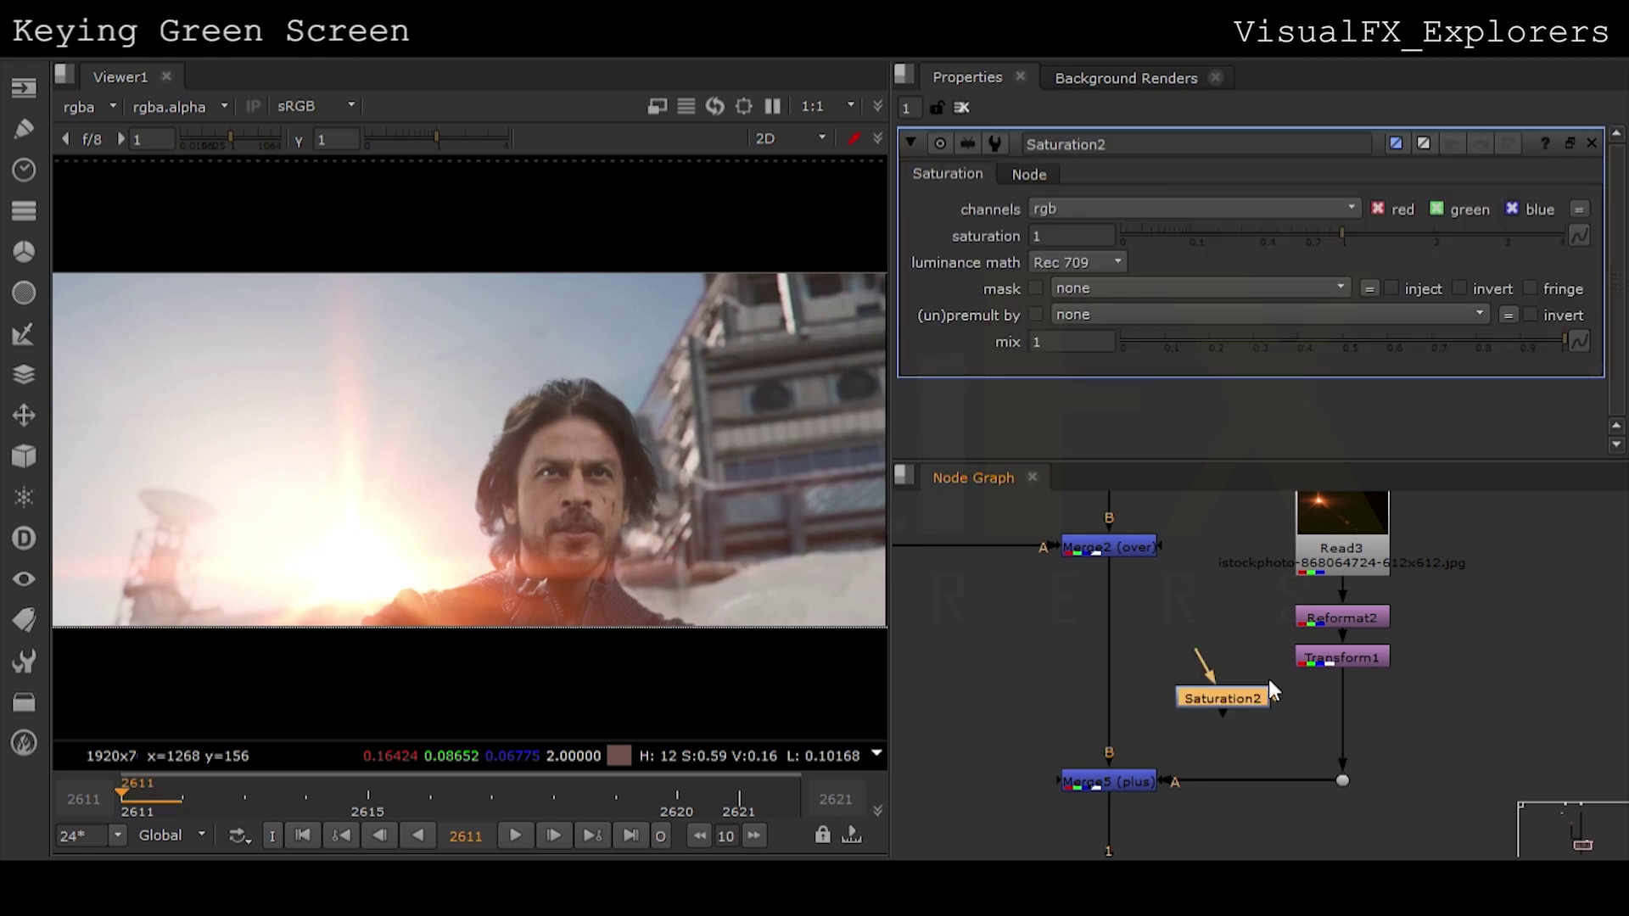
left_click_drag(1269, 679, 1352, 699)
left_click_drag(1239, 233, 1174, 245)
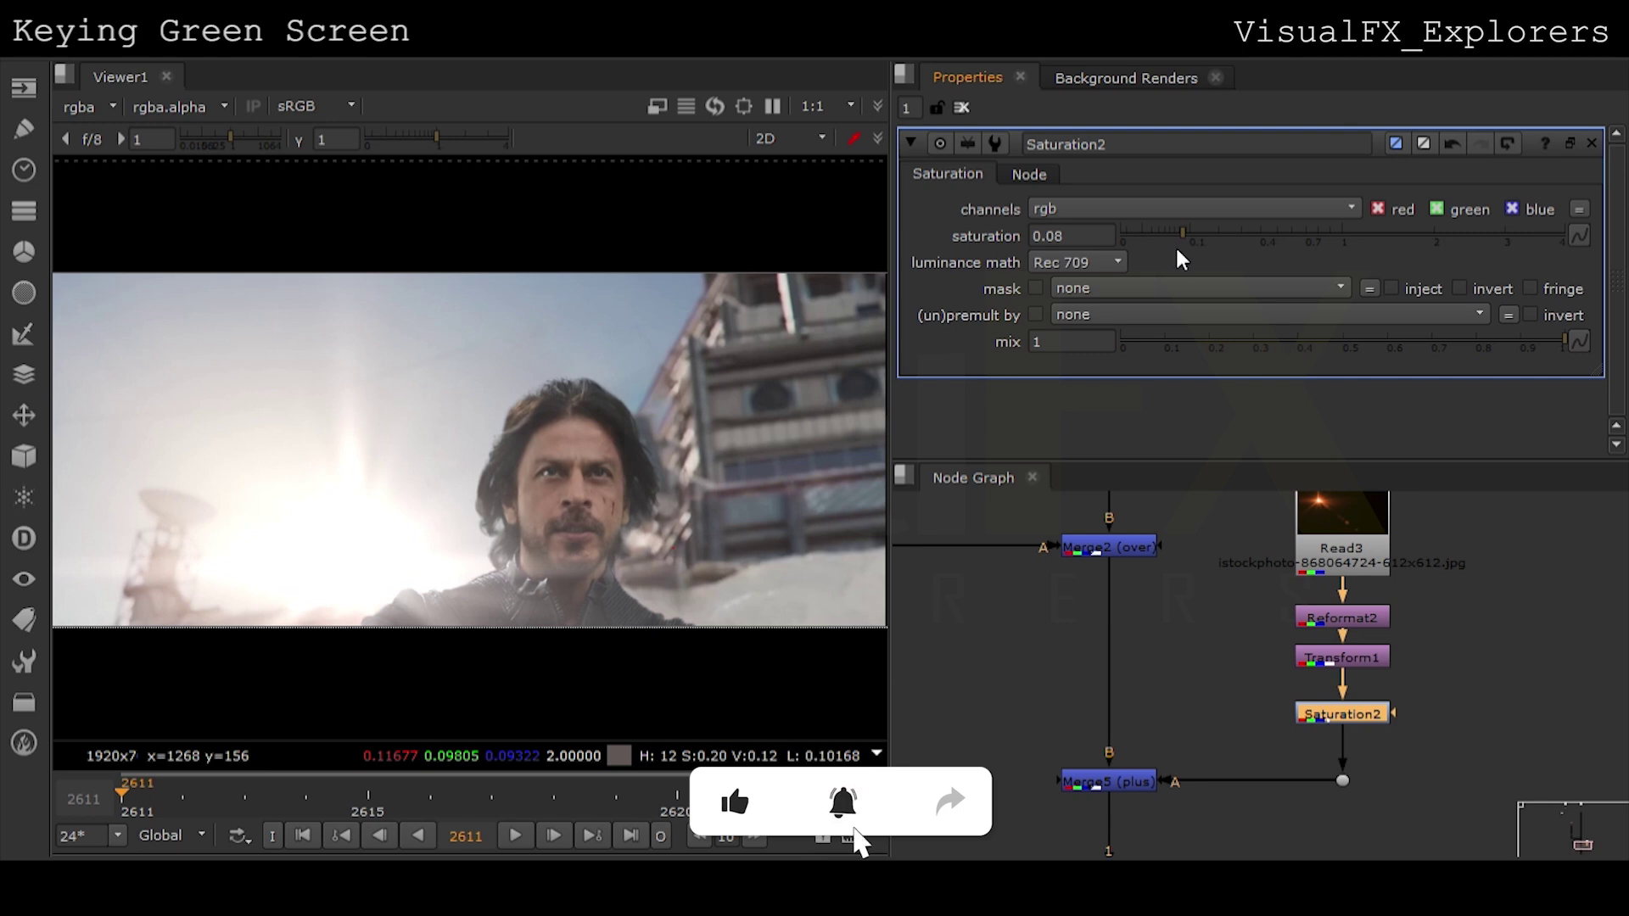
Step: Reduce the mix of Merge5 to 0.38
left_click(1107, 781)
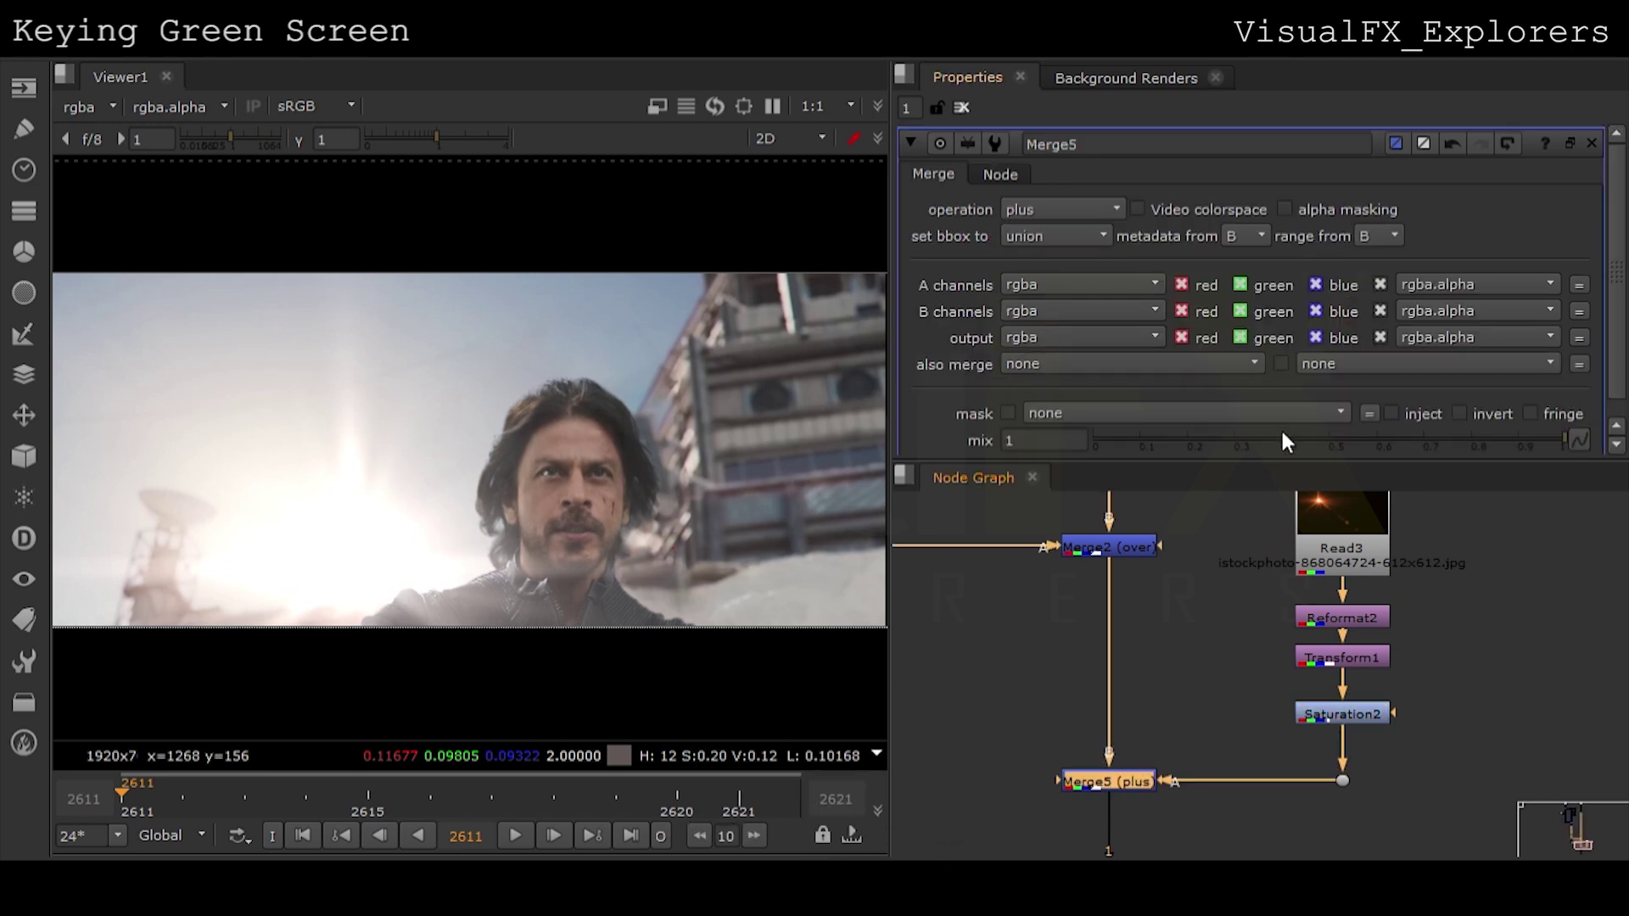
left_click(1283, 442)
left_click_drag(1349, 442, 1272, 450)
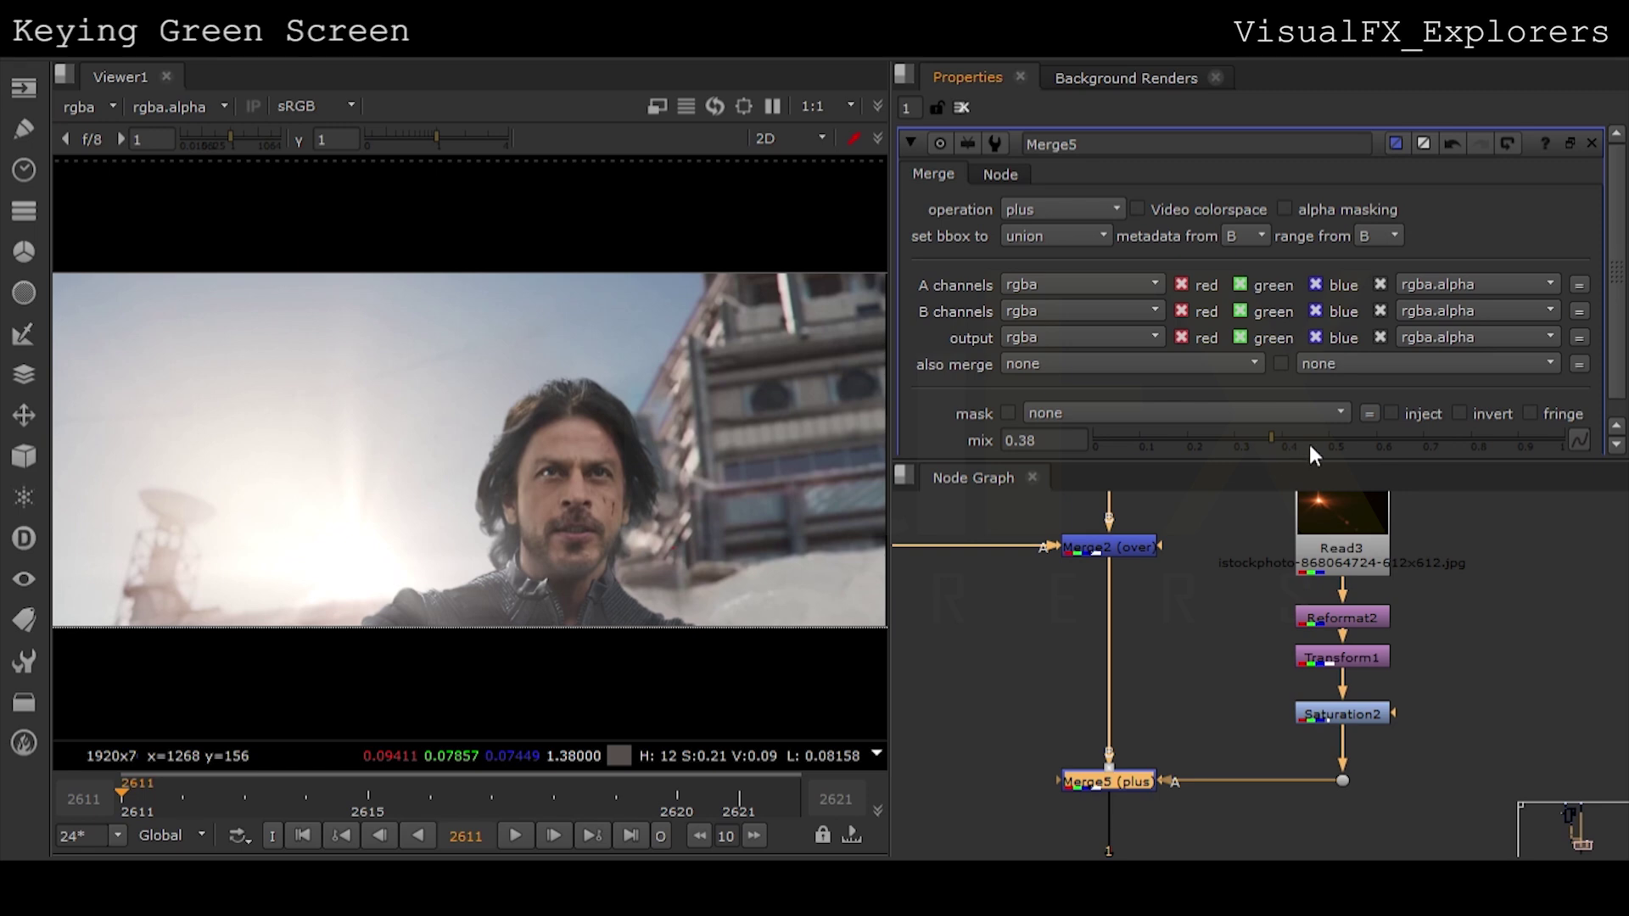
Step: Lower the saturation of Saturation2 to 0.0005, and toggle Merge5 off and on to compare the flare
left_click(1348, 716)
left_click_drag(1173, 234, 1124, 232)
left_click(1093, 782)
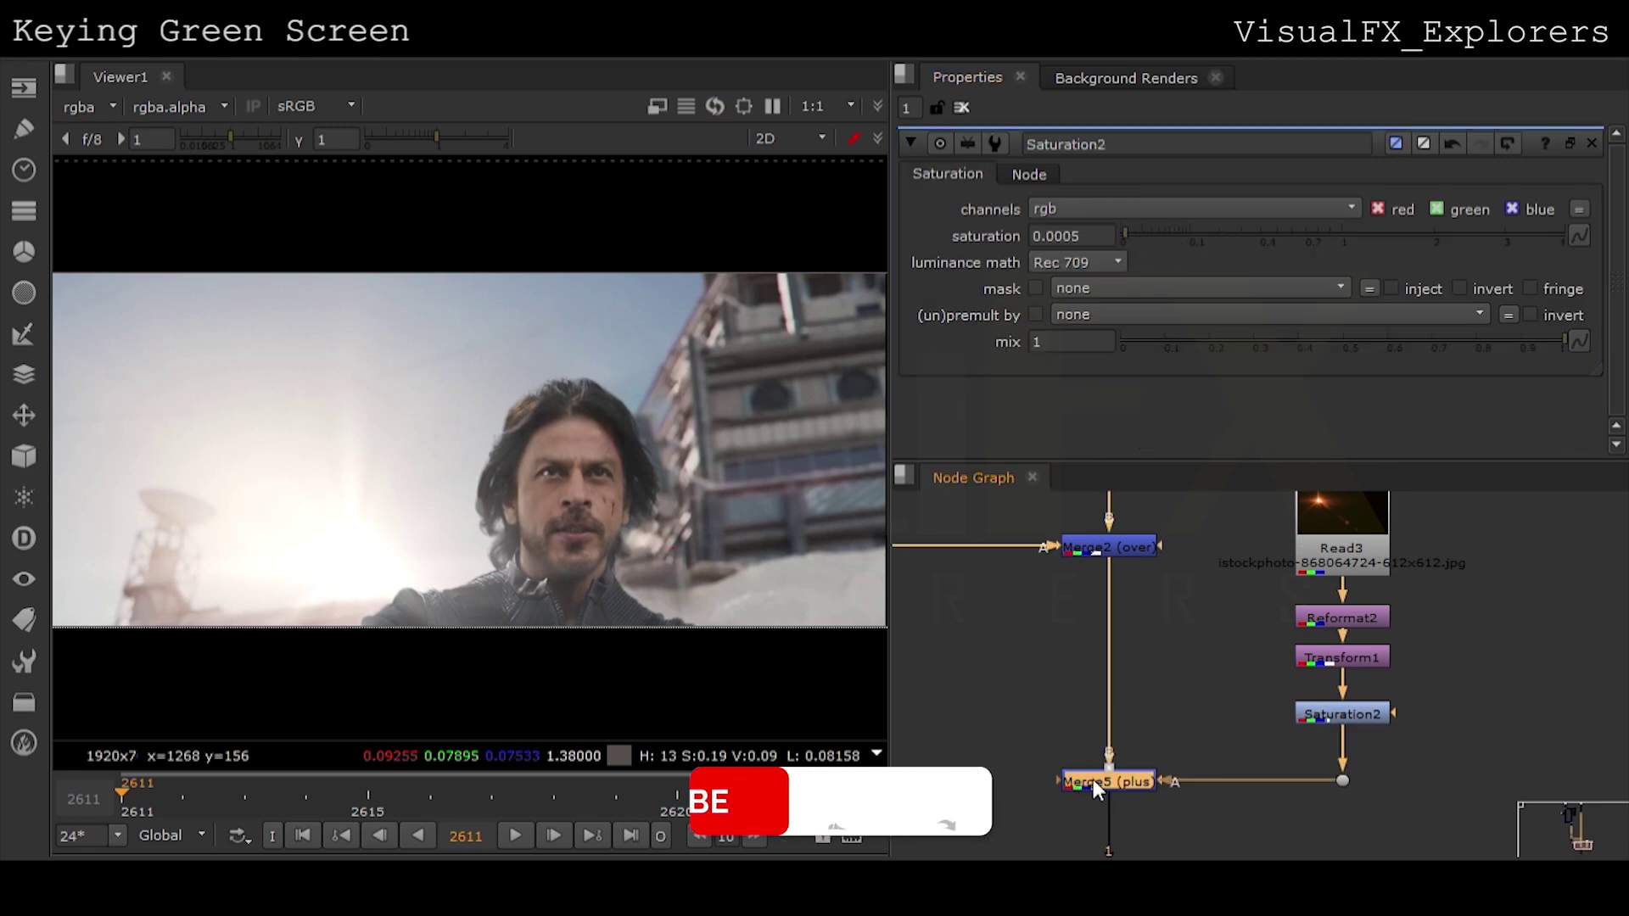
key("s")
key("d")
key("d")
Step: Set the mix of Merge5 to 0.47, and toggle the node off and on to compare the whole frame
double_click(1112, 779)
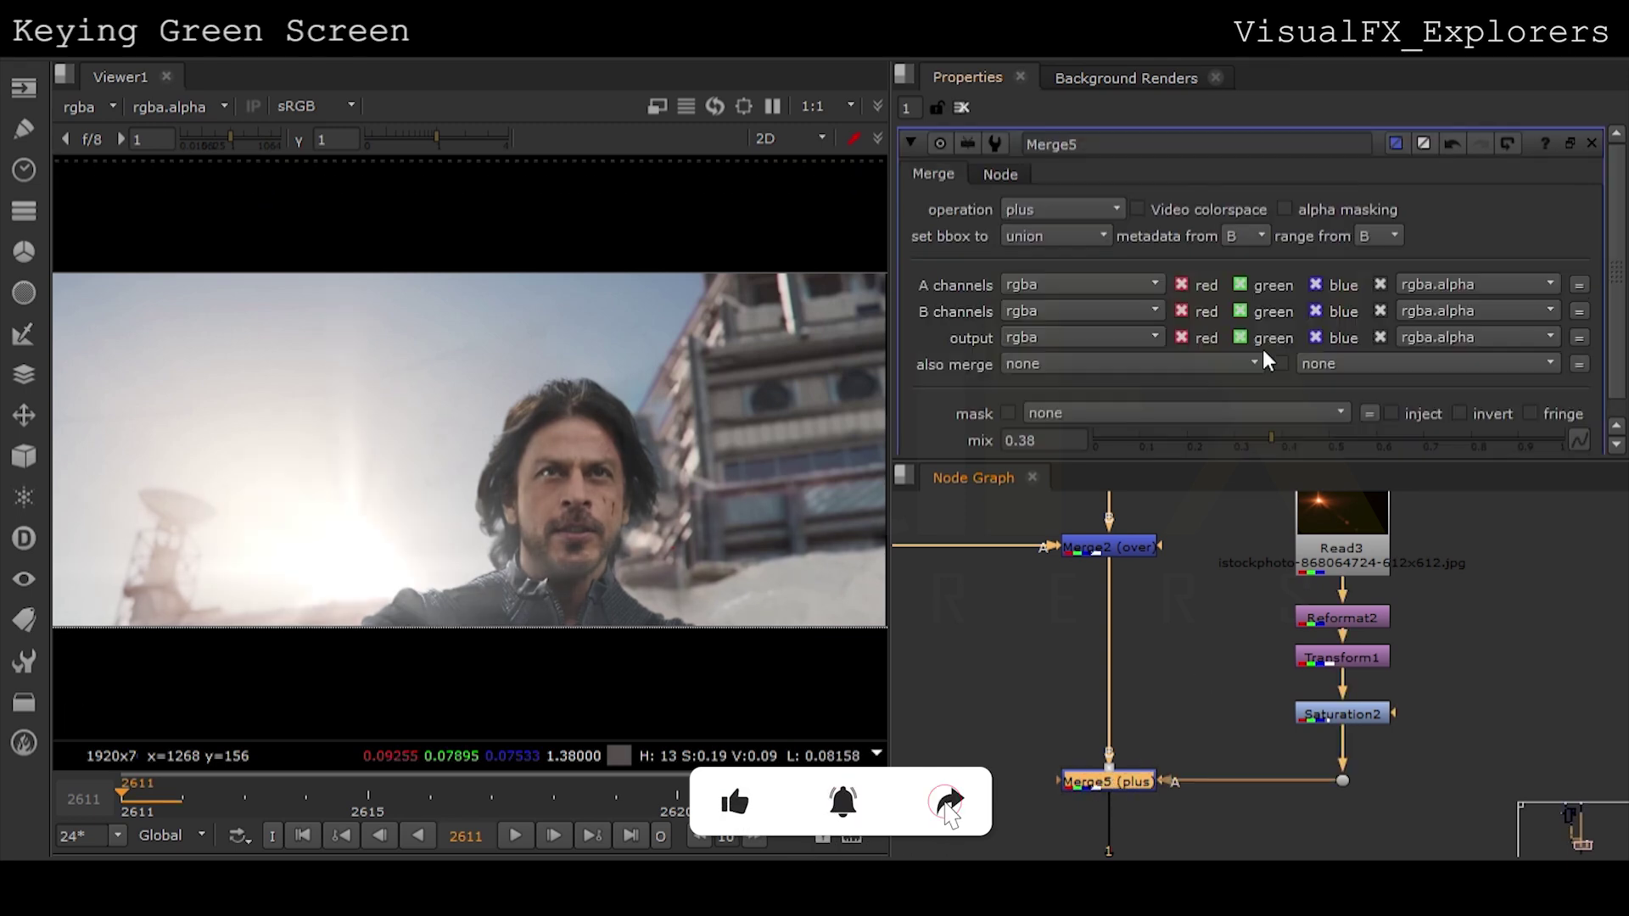
left_click_drag(1291, 441, 1339, 436)
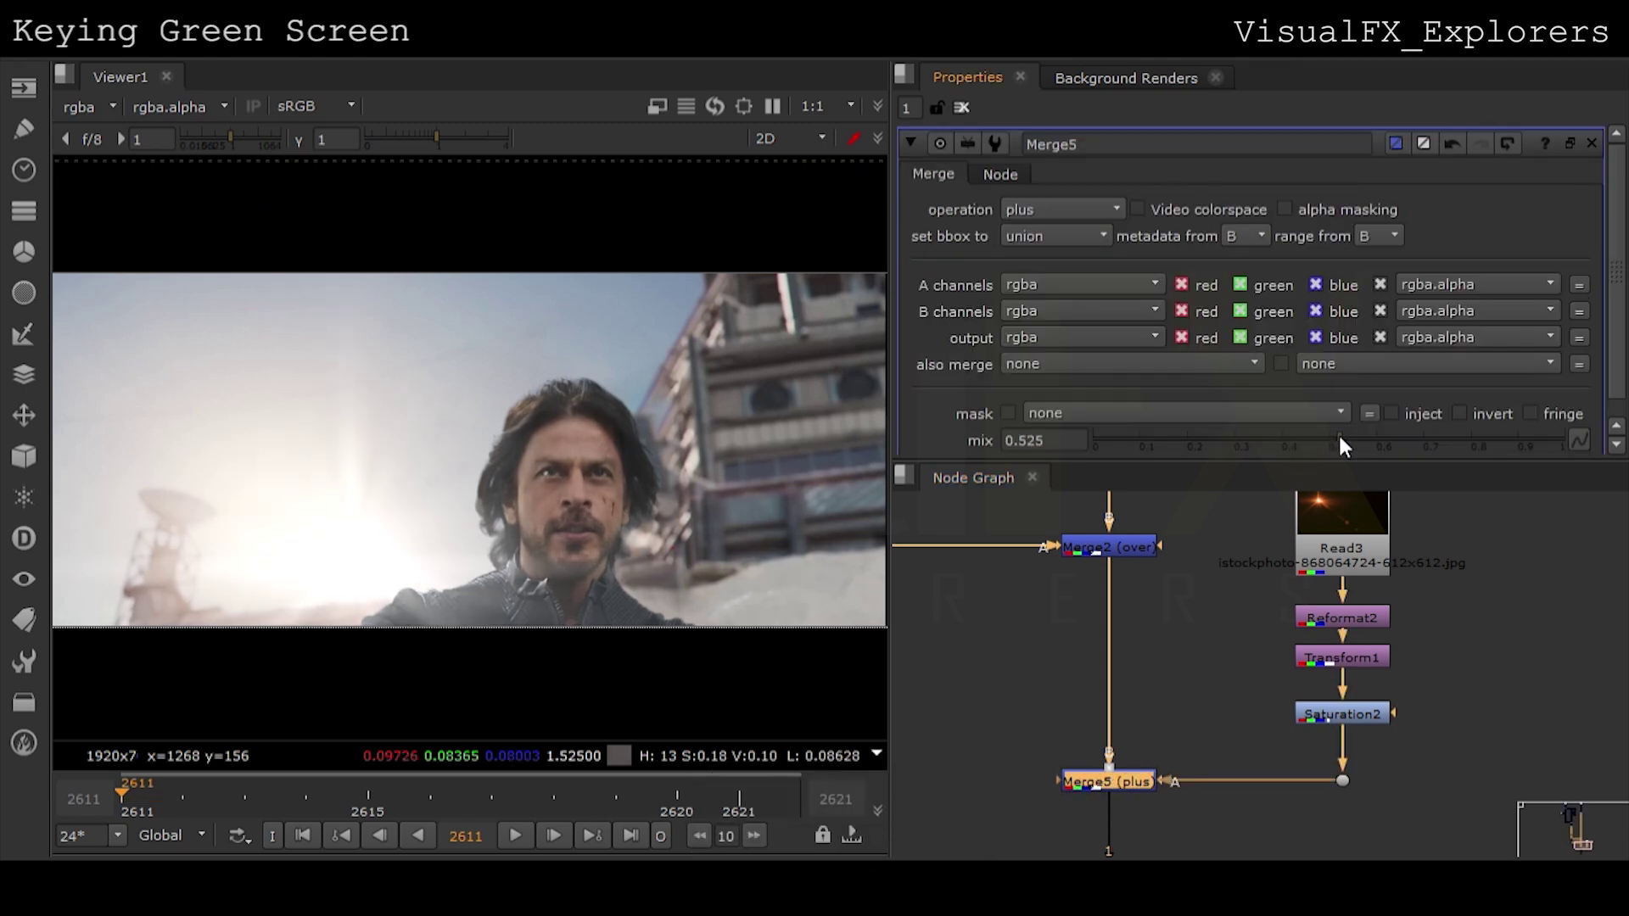
key("d")
key("d")
key("d")
key("d")
scroll(560, 585, "down", 2)
middle_click_drag(578, 635, 647, 613)
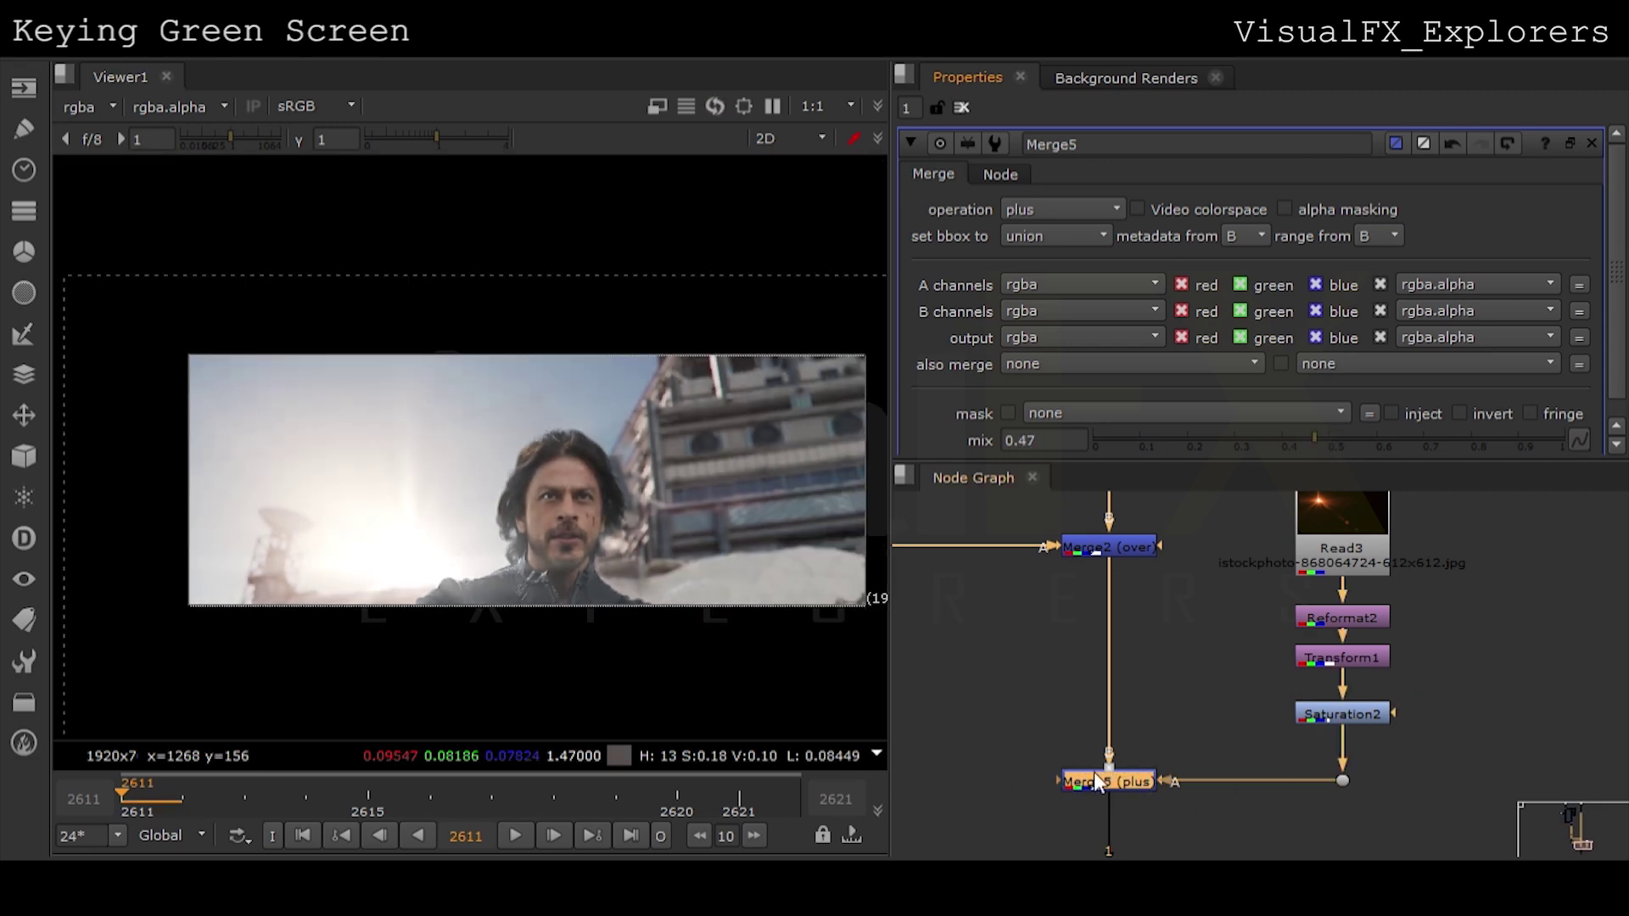
Step: Copy the Tracker1 node from beneath Reformat1 and insert the copy between Saturation2 and the dot
scroll(1095, 777, "down", 3)
left_click_drag(1117, 779, 1120, 816)
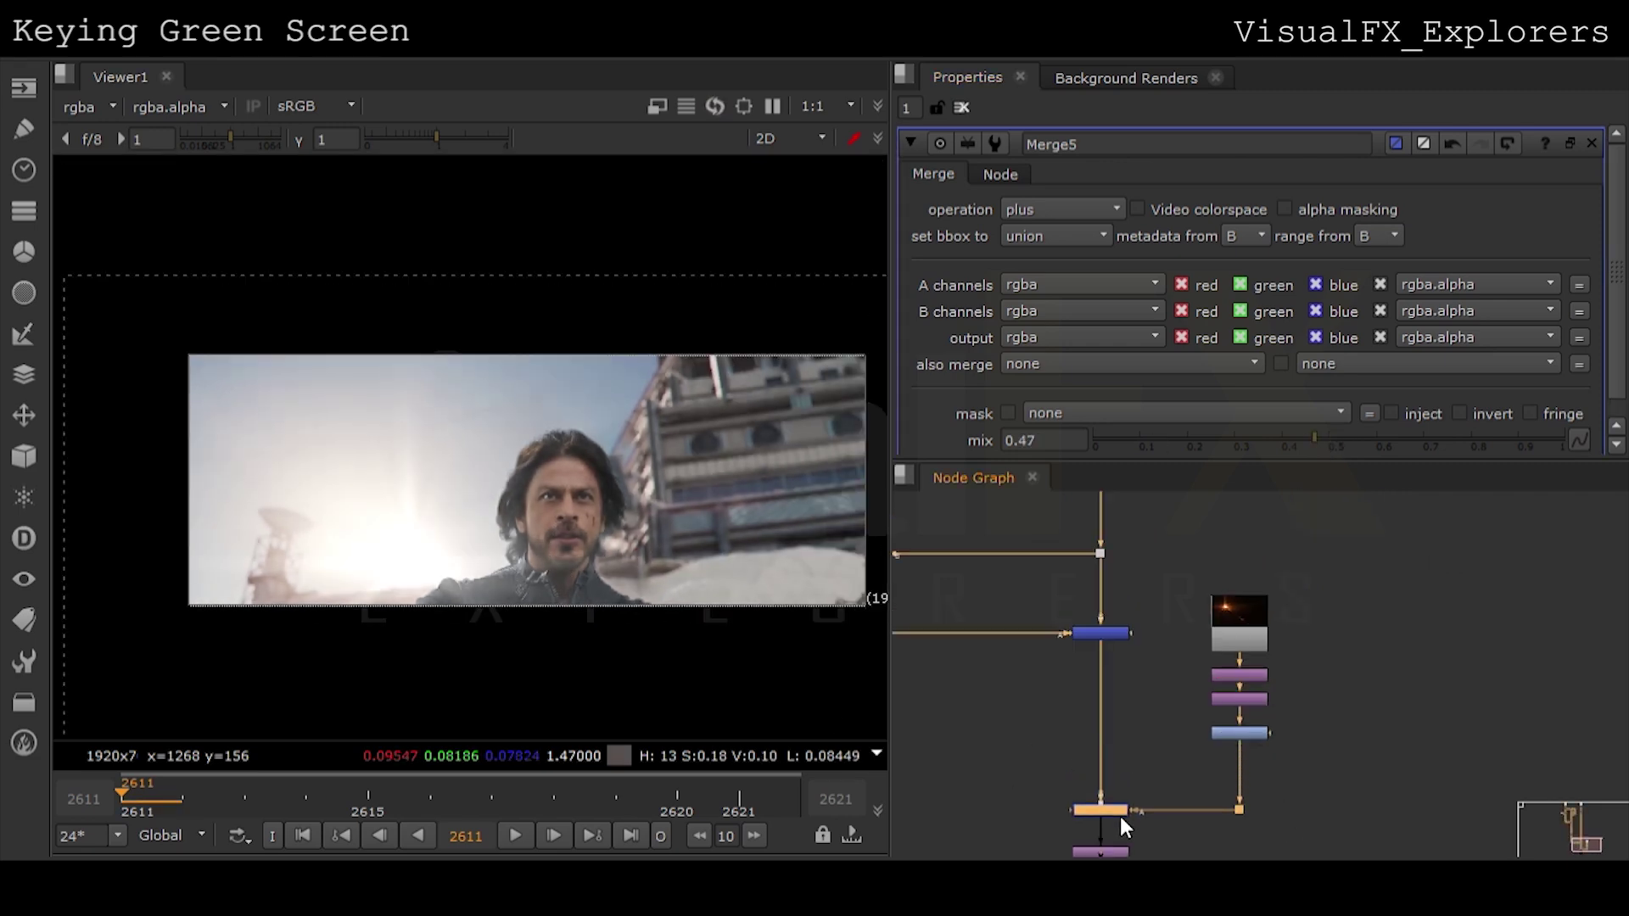
scroll(1144, 770, "down", 3)
mouse_move(1158, 644)
middle_mouse_down()
mouse_move(1135, 797)
mouse_move(1099, 816)
middle_mouse_up()
scroll(1089, 649, "up", 4)
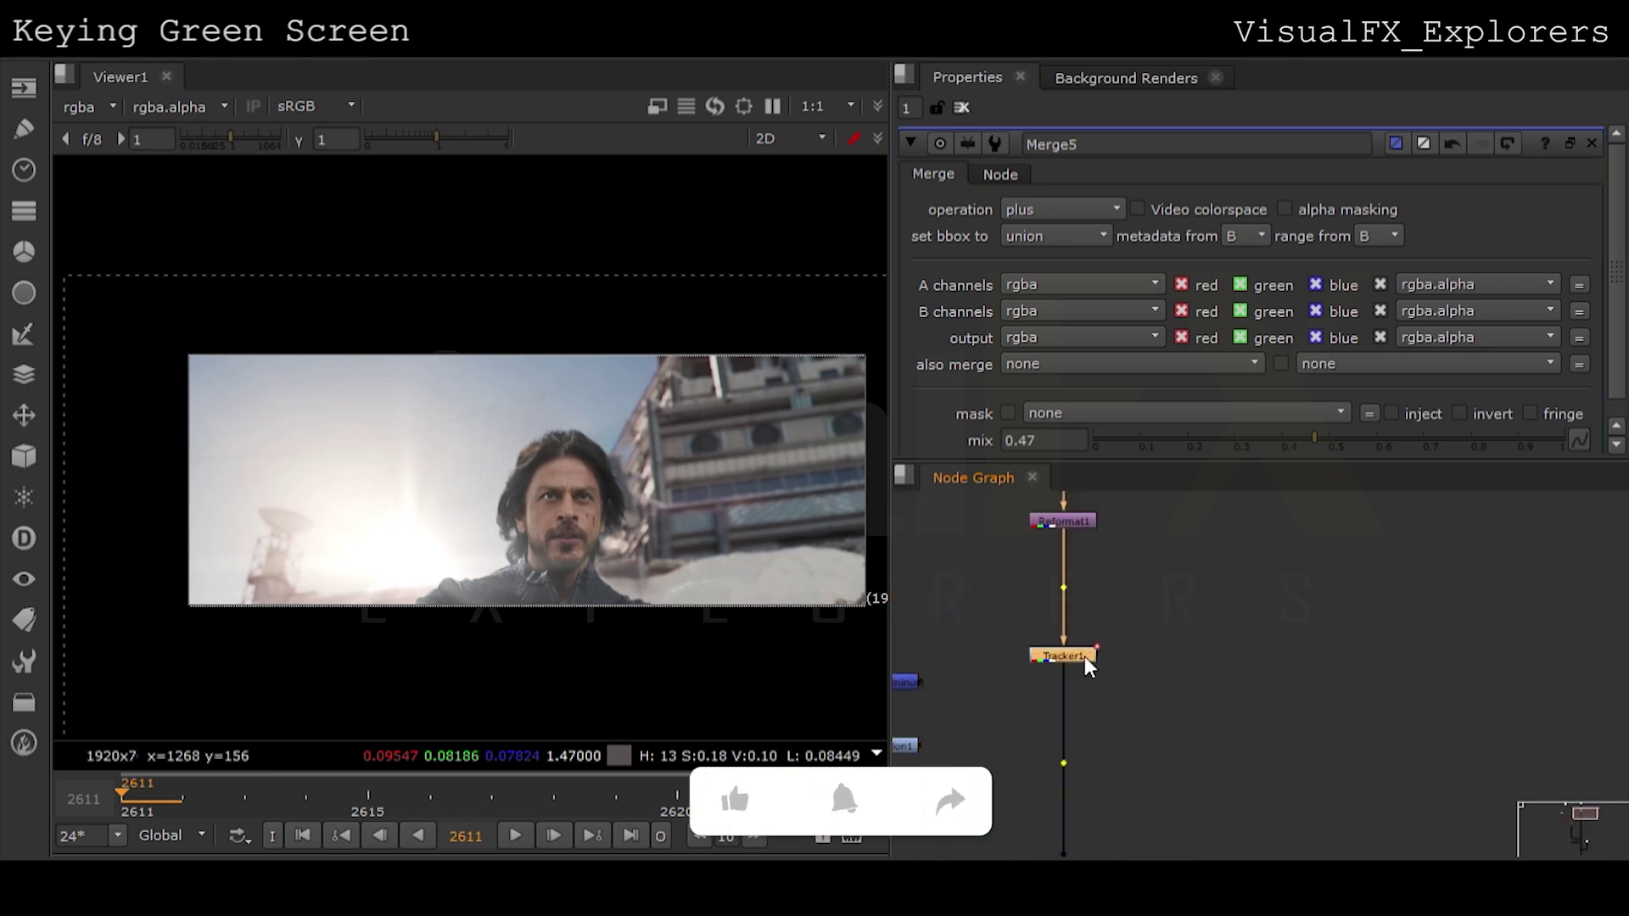
scroll(1084, 659, "down", 5)
middle_click_drag(1137, 769, 1113, 536)
scroll(1104, 715, "up", 4)
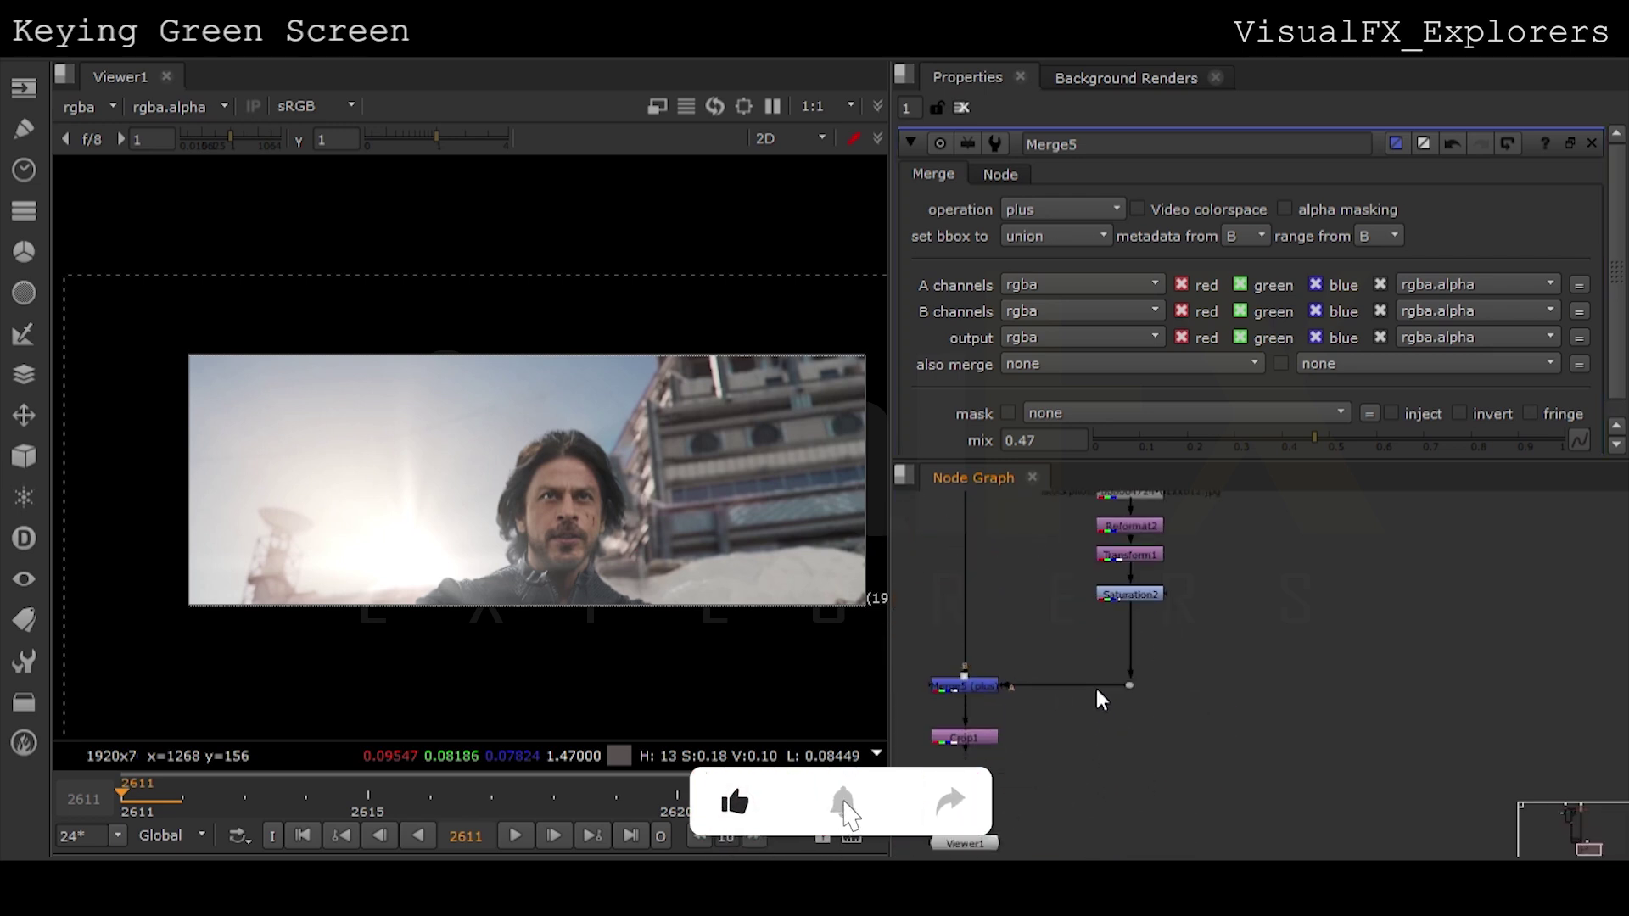
left_click(1100, 635)
left_click_drag(1114, 635, 1128, 633)
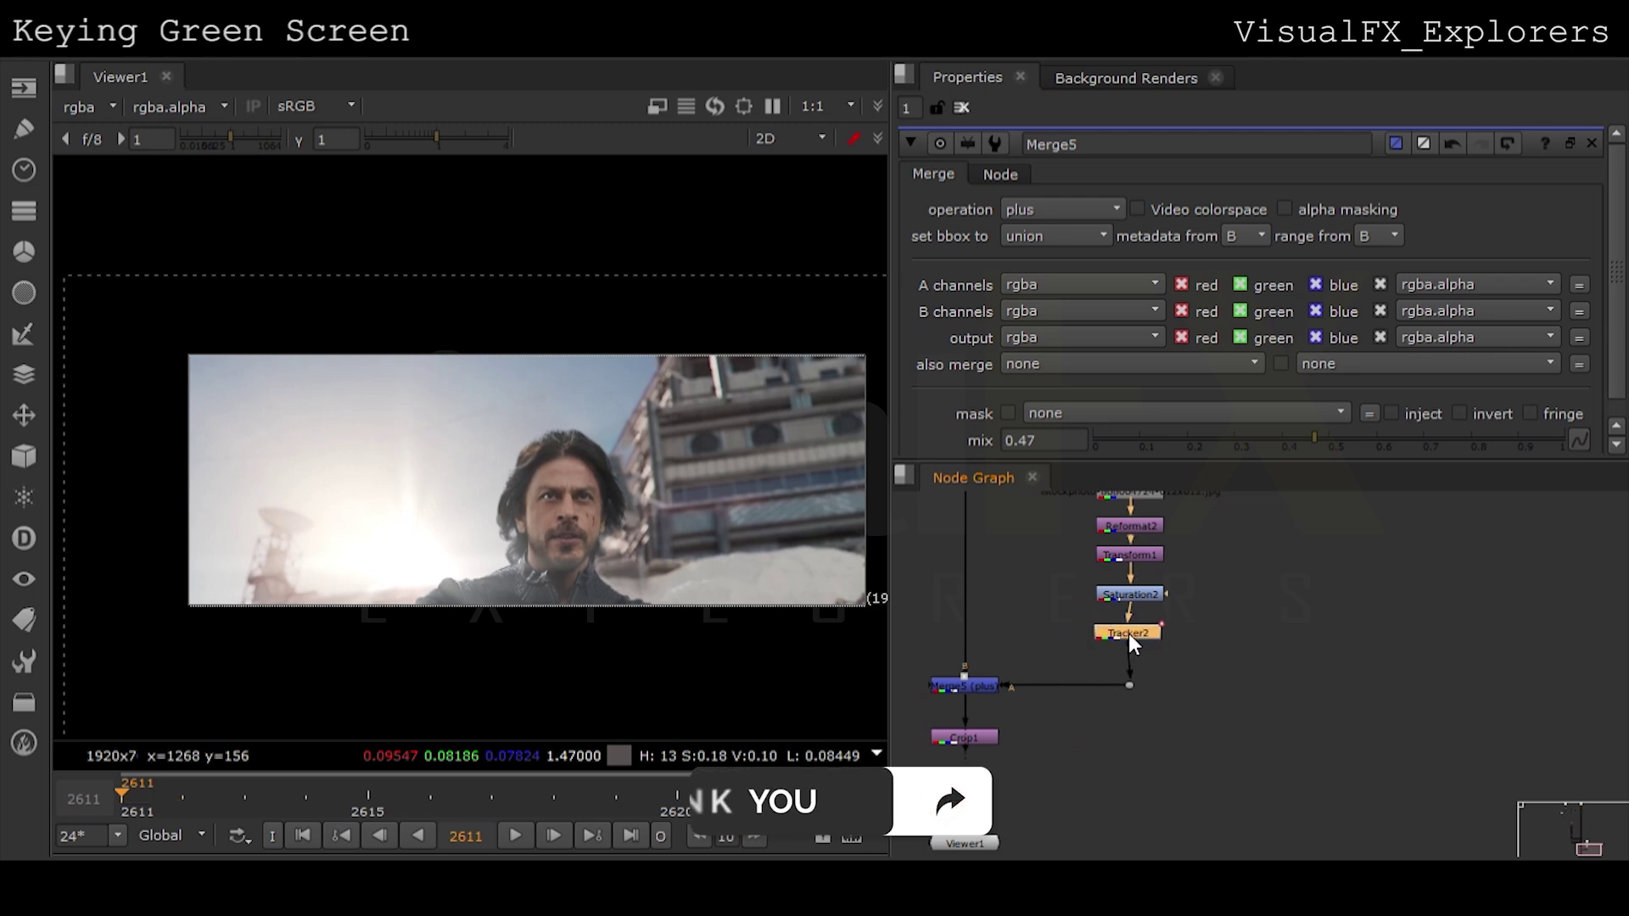
Step: View the output of Crop1 in an enlarged viewer and play back the final composite
left_click(942, 737)
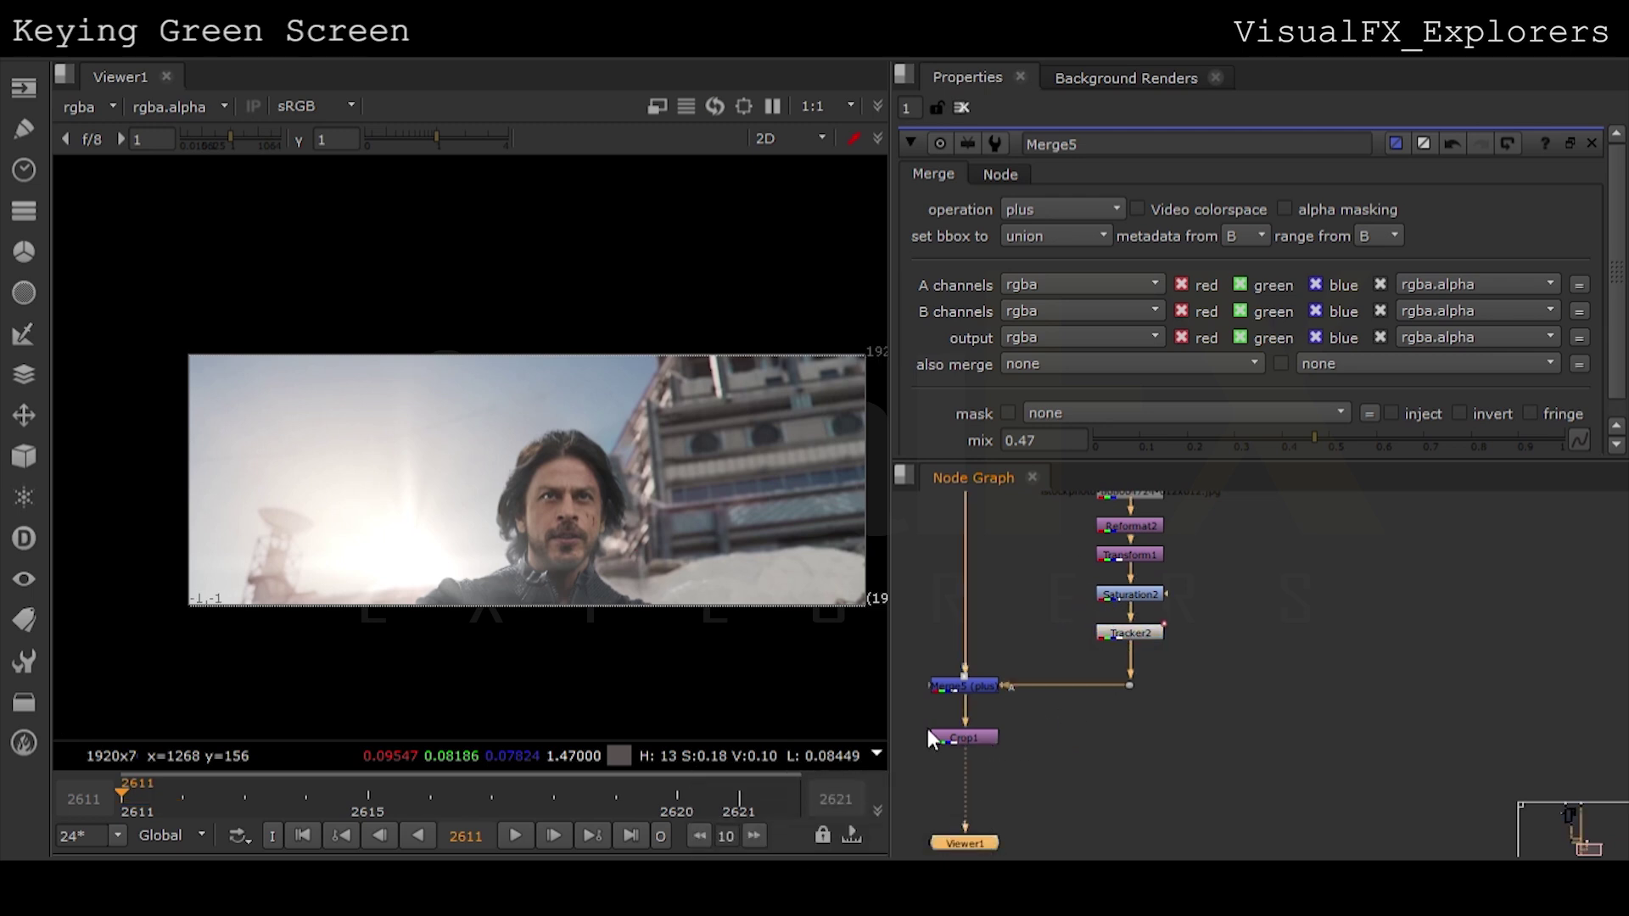
key("space")
scroll(991, 632, "up", 4)
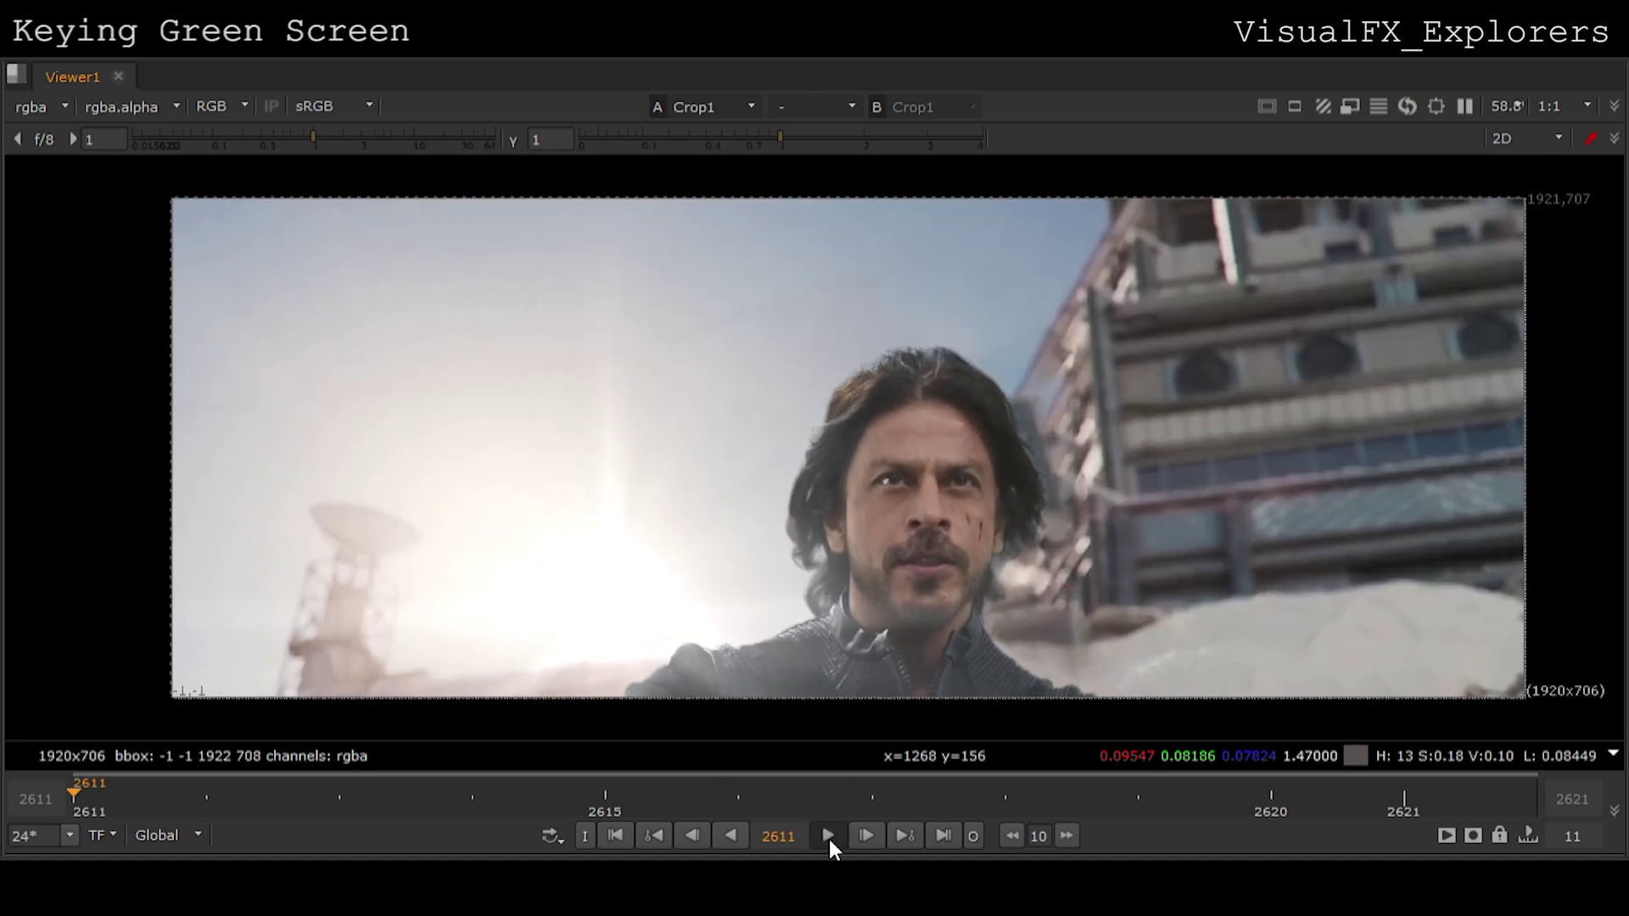
left_click(828, 837)
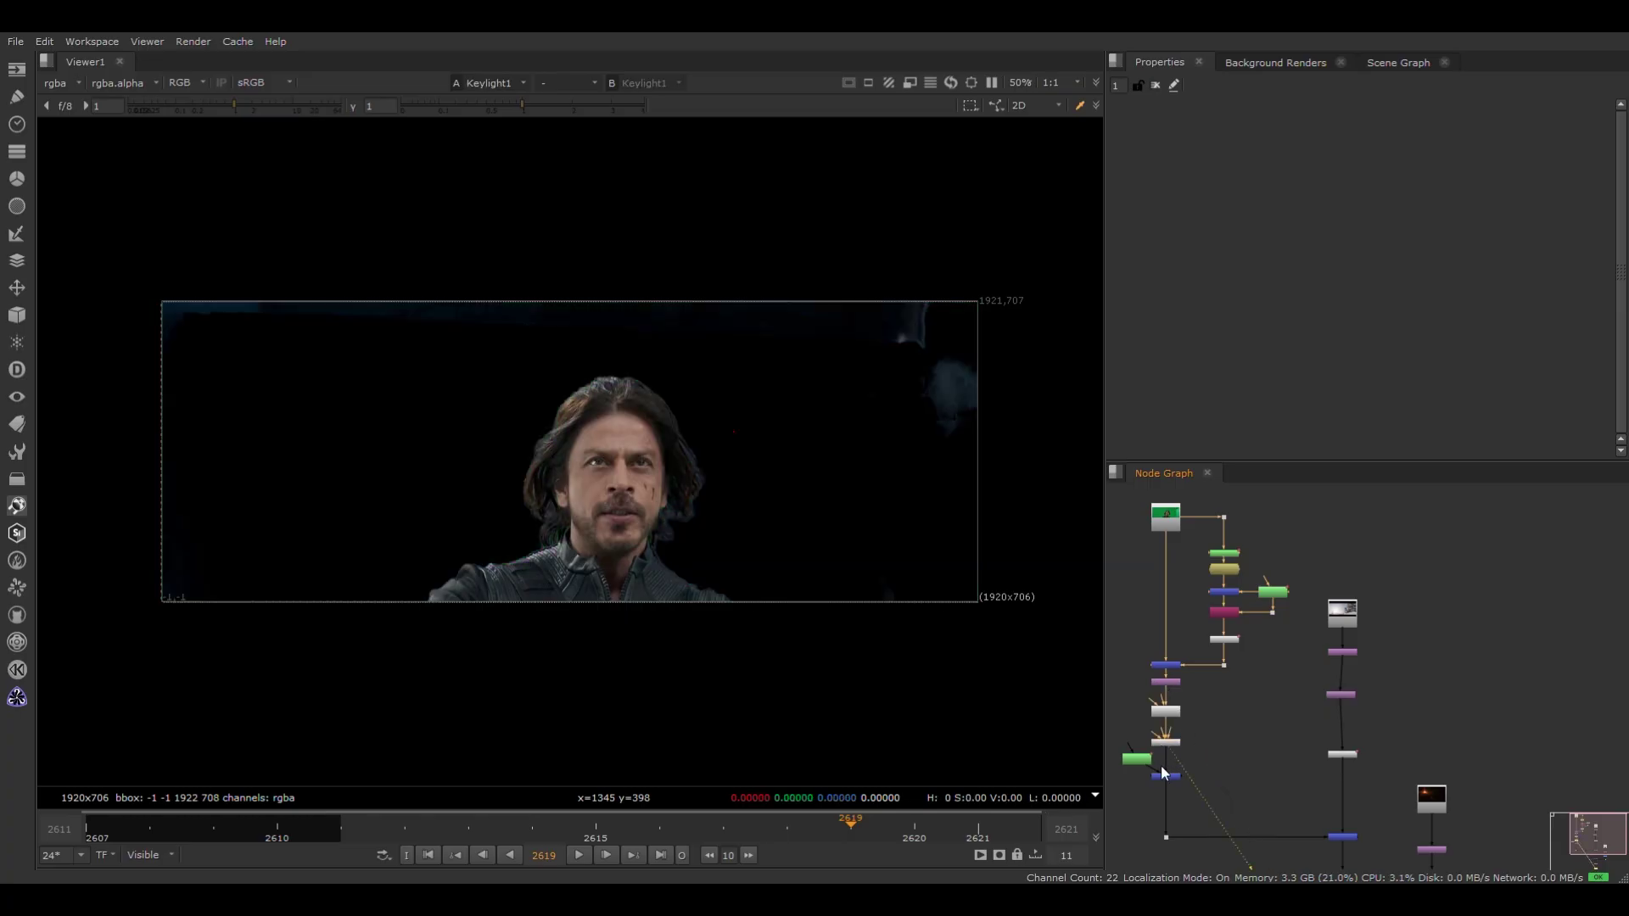
Step: View in turn the outputs of the merge below the Keylight branch, the background merge and the lens flare merge Merge5
left_click(1165, 775, "ctrl+shift")
left_click(1341, 838, "ctrl+shift")
middle_click_drag(1344, 844, 1307, 740)
left_click(1312, 815, "ctrl+shift")
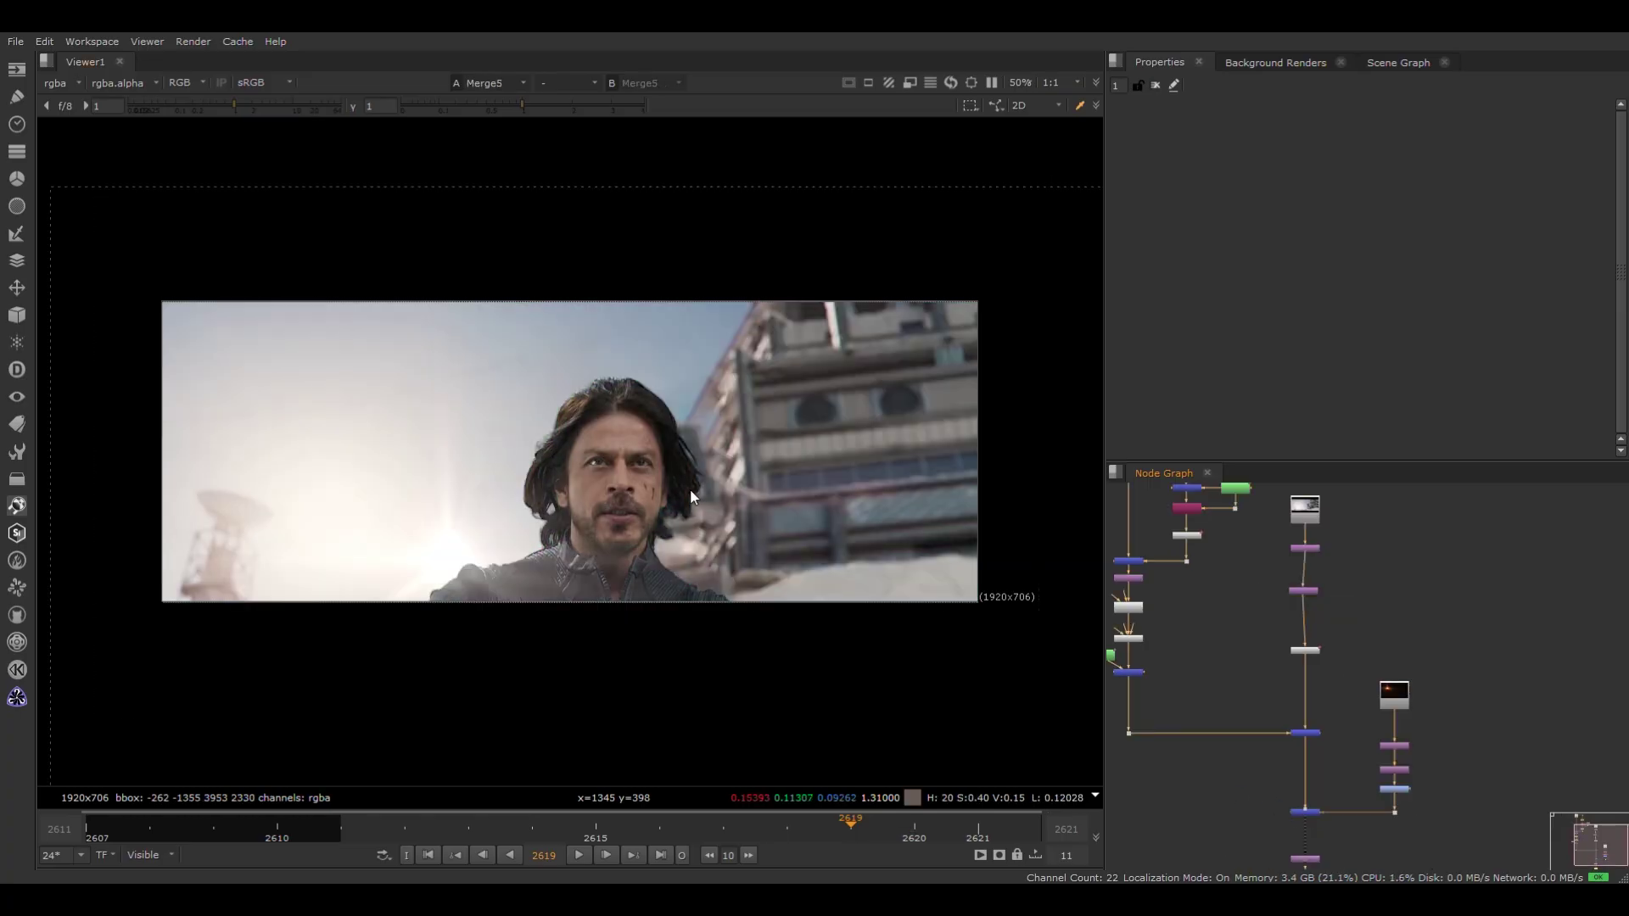